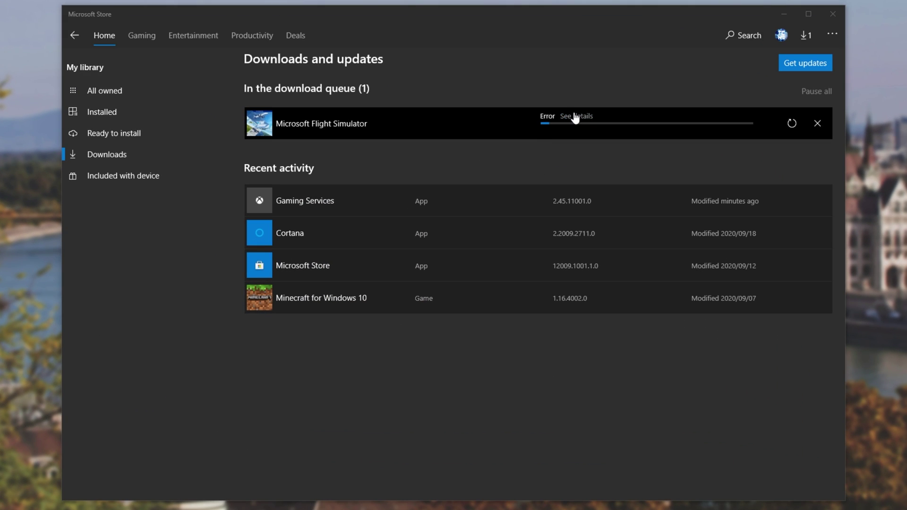
Step: Inspect and select the 0x80D03002 error code, close it, and retry the Flight Simulator download
{"action": "left_click", "coordinate": [575, 117]}
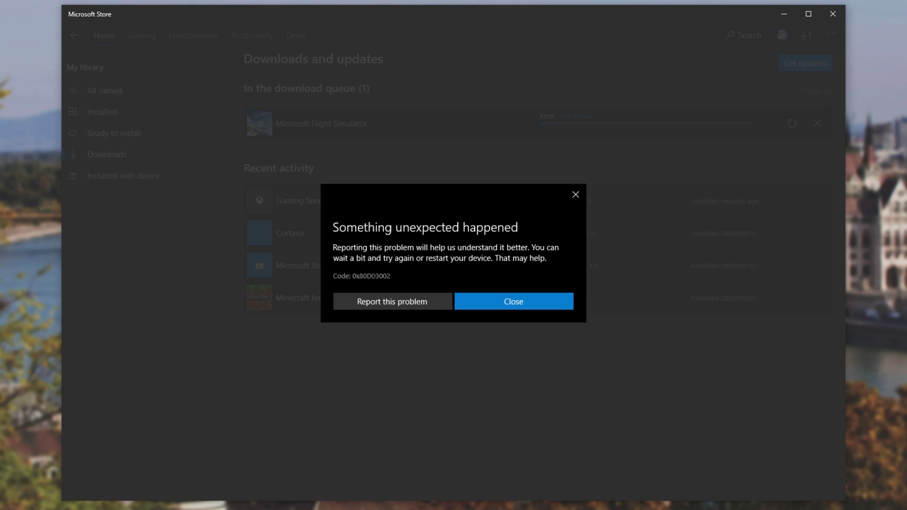
{"action": "left_click_drag", "start_coordinate": [353, 276], "coordinate": [391, 276]}
{"action": "left_click", "coordinate": [462, 290]}
{"action": "left_click", "coordinate": [496, 300]}
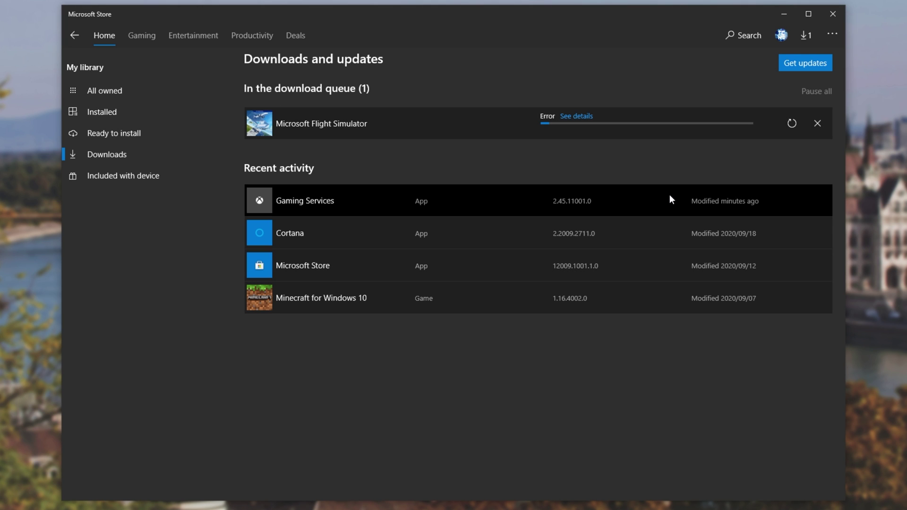
{"action": "left_click", "coordinate": [791, 124]}
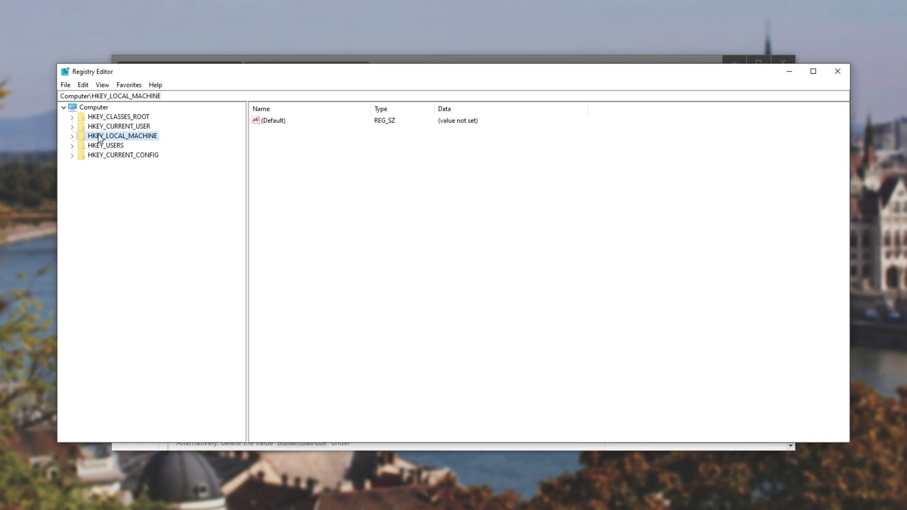
Step: Navigate to HKEY_LOCAL_MACHINE\SOFTWARE\Policies\Microsoft\Windows\DeliveryOptimization in Registry Editor
{"action": "left_click", "coordinate": [72, 136]}
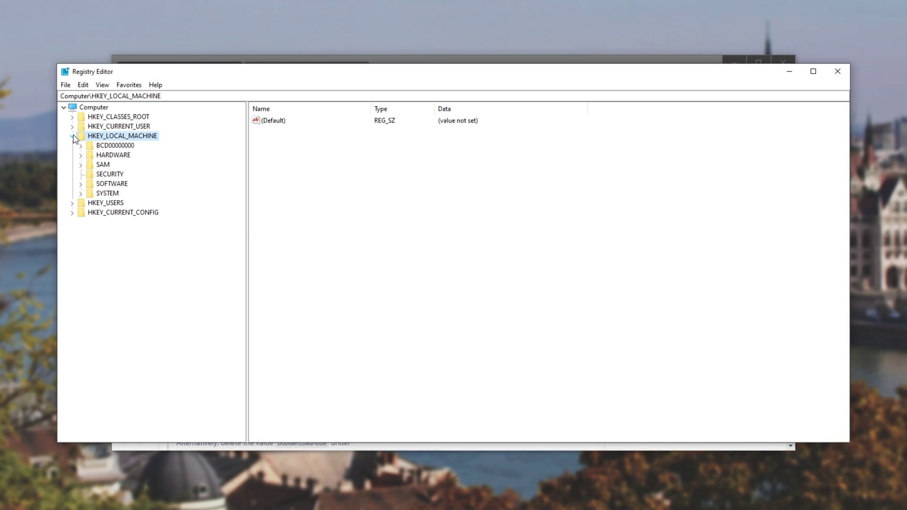
{"action": "left_click", "coordinate": [81, 184]}
{"action": "scroll", "coordinate": [86, 187], "scroll_direction": "down", "scroll_amount": 5}
{"action": "scroll", "coordinate": [86, 189], "scroll_direction": "down", "scroll_amount": 6}
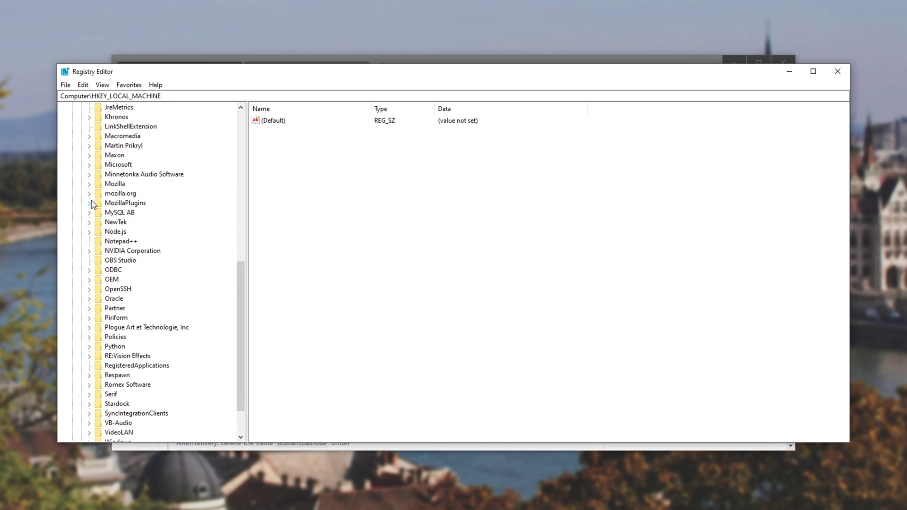
{"action": "left_click", "coordinate": [90, 289]}
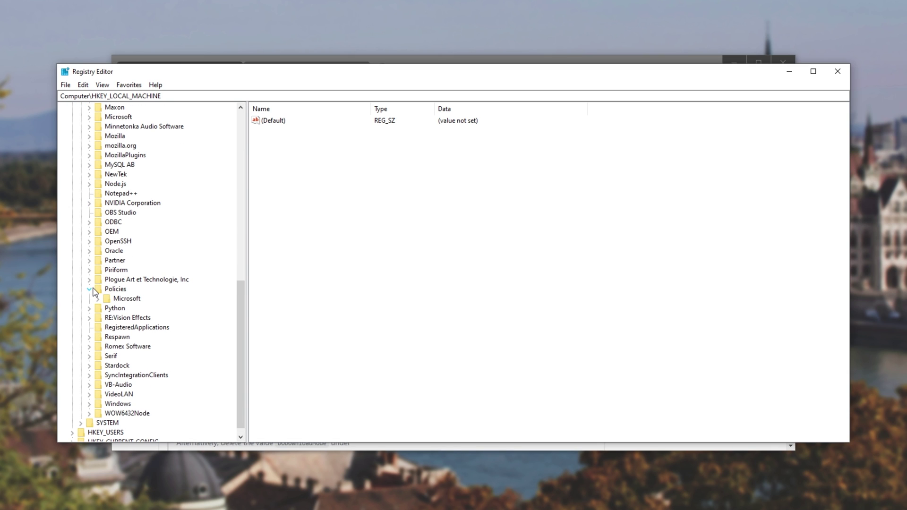
{"action": "left_click", "coordinate": [98, 298]}
{"action": "scroll", "coordinate": [95, 299], "scroll_direction": "down", "scroll_amount": 4}
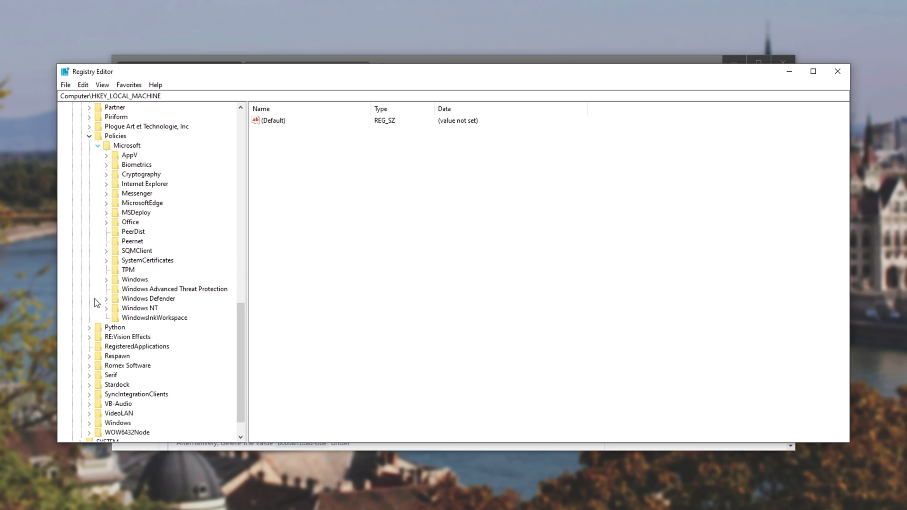
{"action": "left_click", "coordinate": [105, 283]}
{"action": "left_click", "coordinate": [140, 272]}
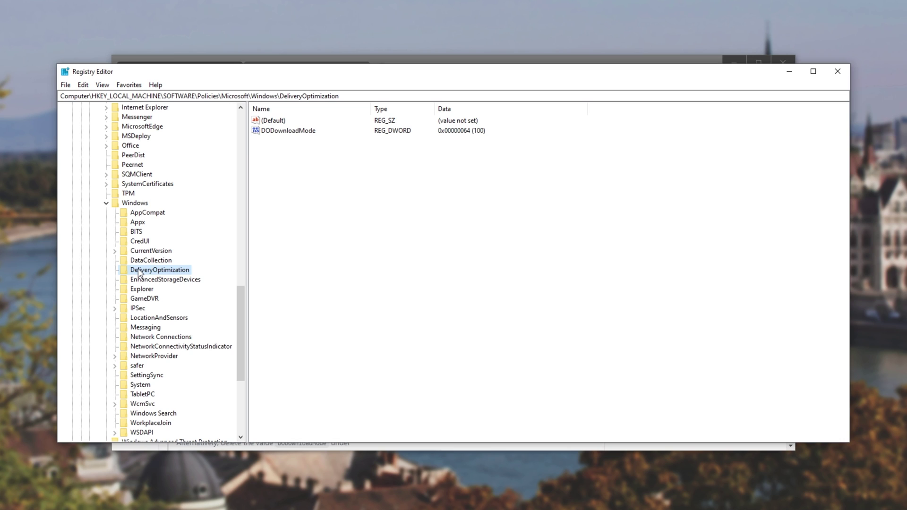
Step: Delete the DODownloadMode value and confirm the deletion
{"action": "left_click", "coordinate": [277, 132]}
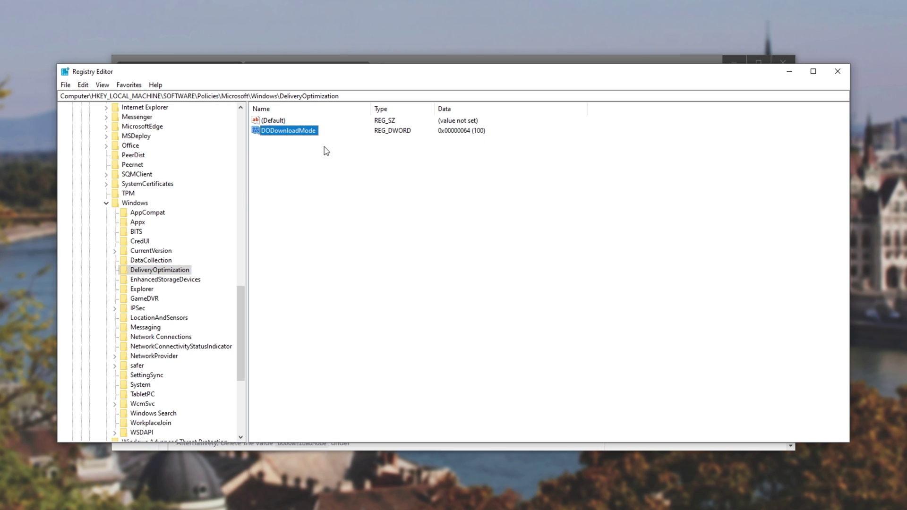
{"action": "key", "text": "Delete"}
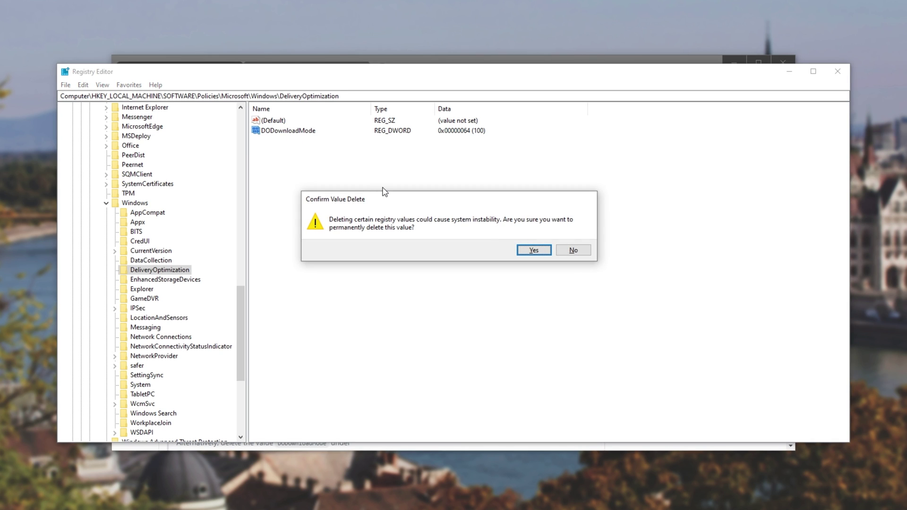
{"action": "key", "text": "Return"}
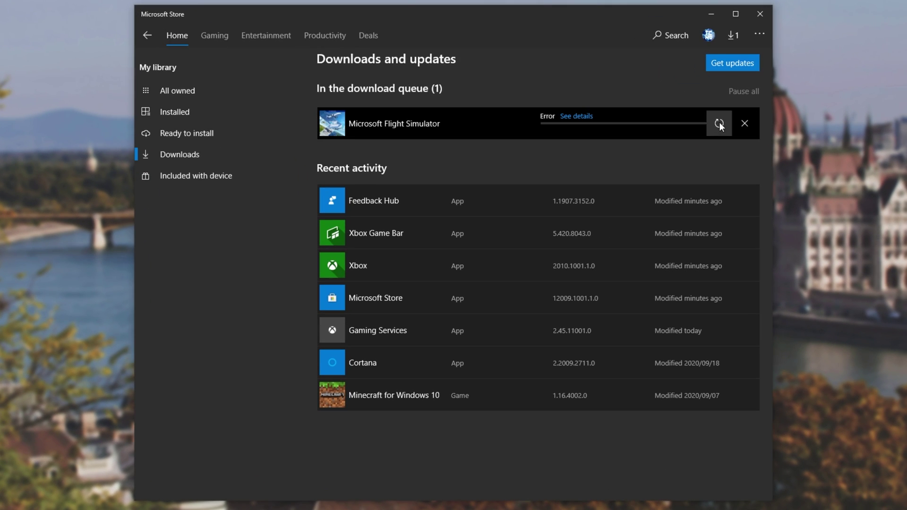
Step: Open Microsoft Flight Simulator from Library downloads and press Play on its product page
{"action": "left_click", "coordinate": [630, 167]}
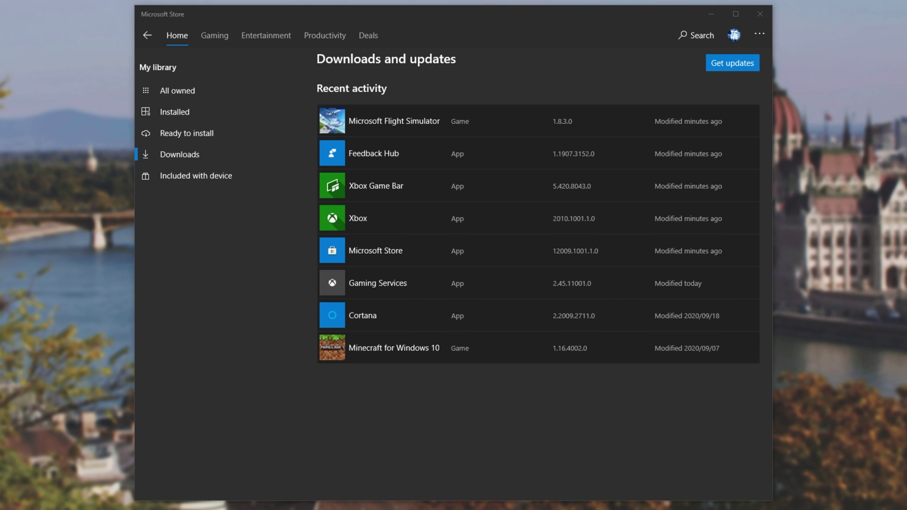
{"action": "left_click", "coordinate": [352, 122]}
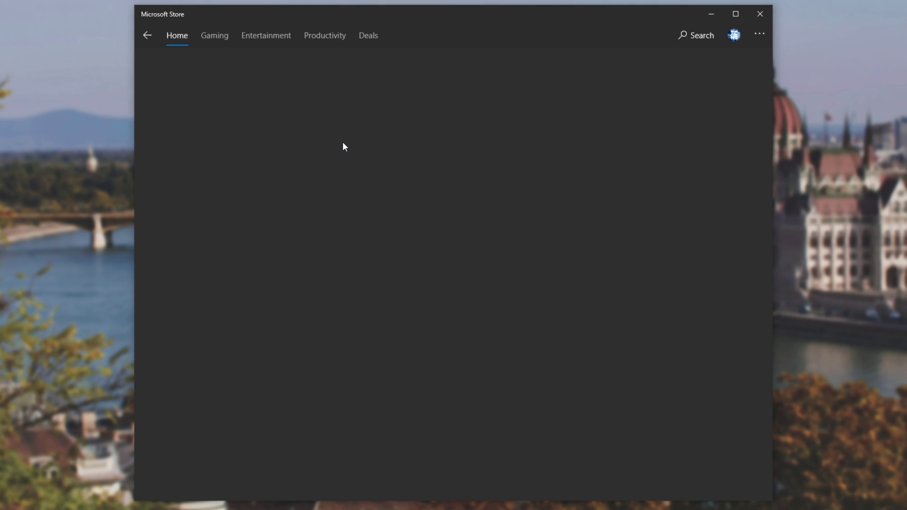
{"action": "left_click", "coordinate": [655, 157]}
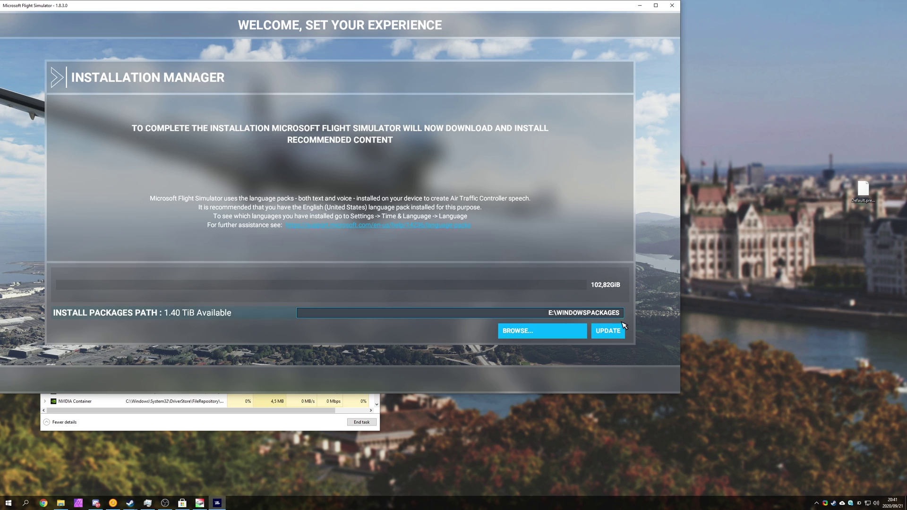
Step: Start the 102,82 GiB recommended content update in Installation Manager, then pause it
{"action": "left_click", "coordinate": [616, 335]}
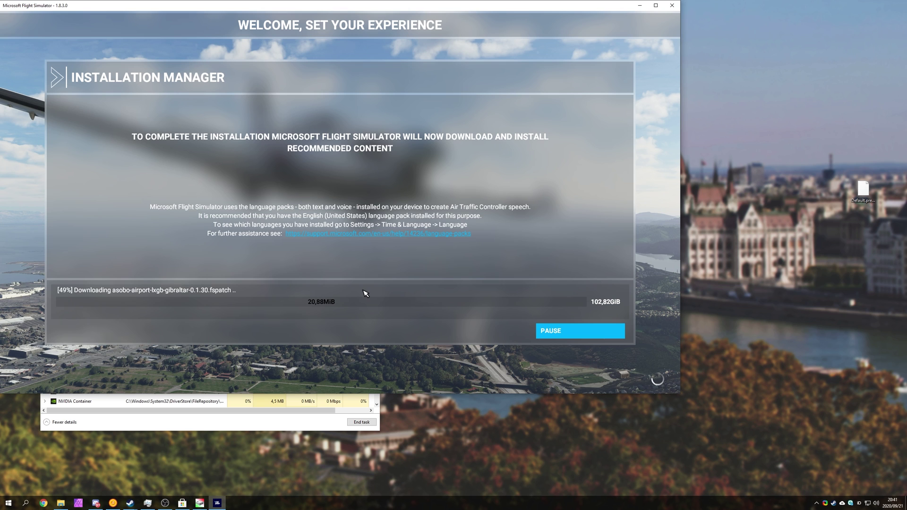
{"action": "left_click", "coordinate": [548, 325]}
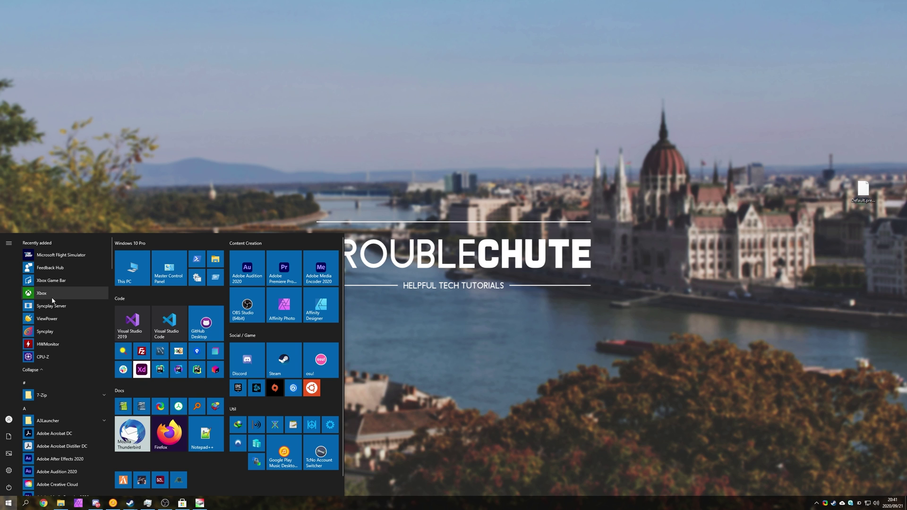
Step: Pin and launch the Xbox app, then install Forza Horizon 4 Standard Edition to drive E:
{"action": "left_click_drag", "start_coordinate": [314, 470], "coordinate": [319, 397]}
{"action": "left_click", "coordinate": [320, 397]}
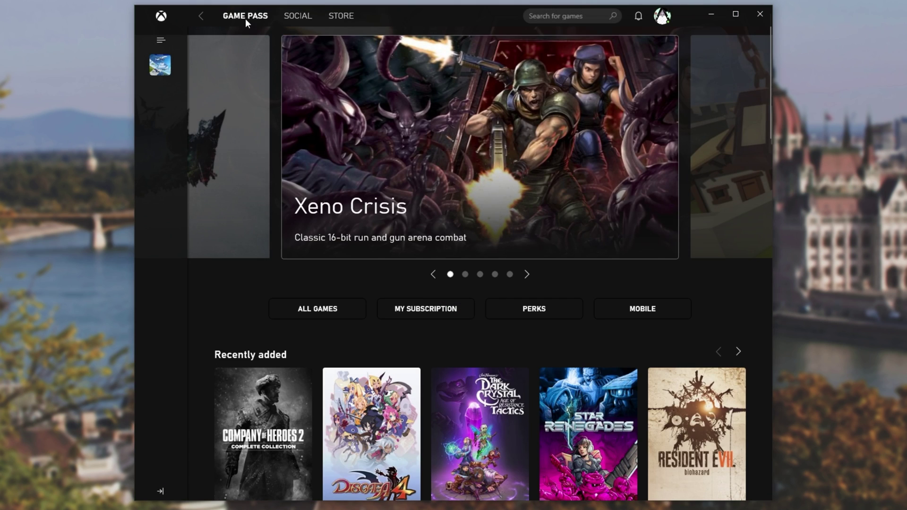
{"action": "scroll", "coordinate": [390, 184], "scroll_direction": "down", "scroll_amount": 6}
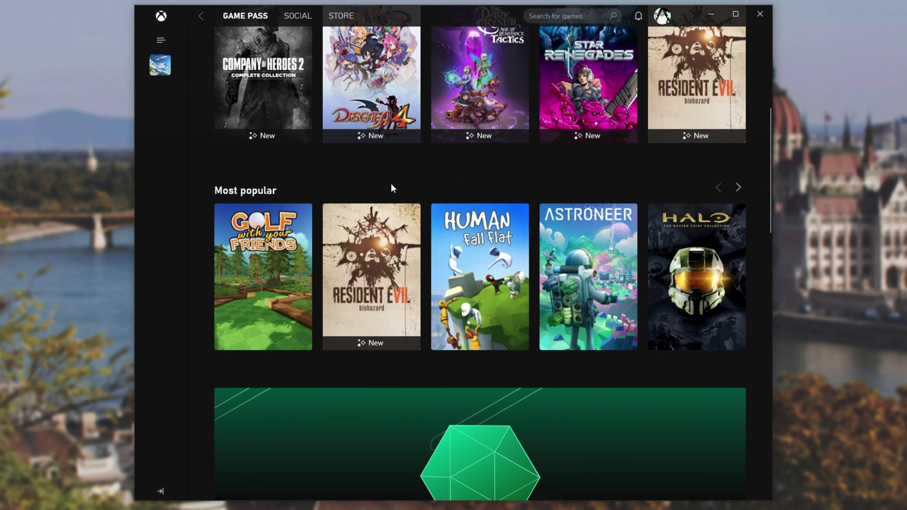
{"action": "scroll", "coordinate": [718, 212], "scroll_direction": "up", "scroll_amount": 2}
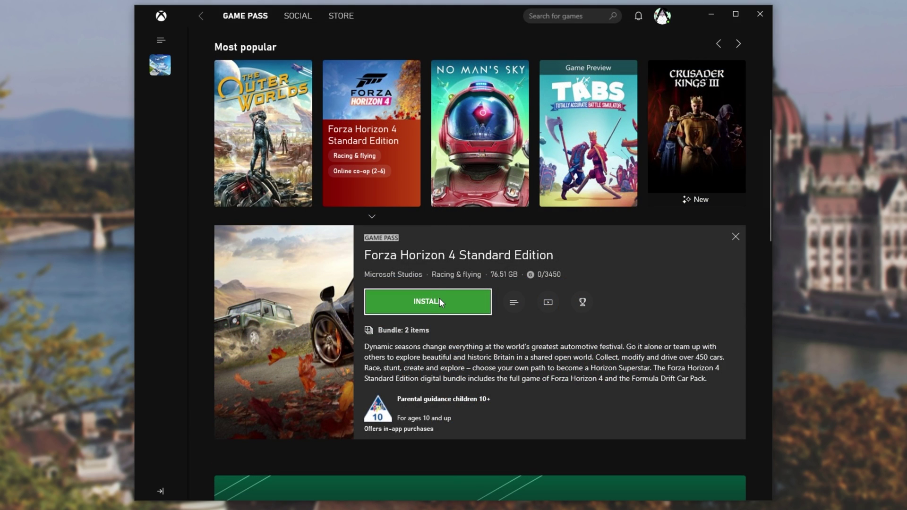
{"action": "left_click", "coordinate": [439, 303]}
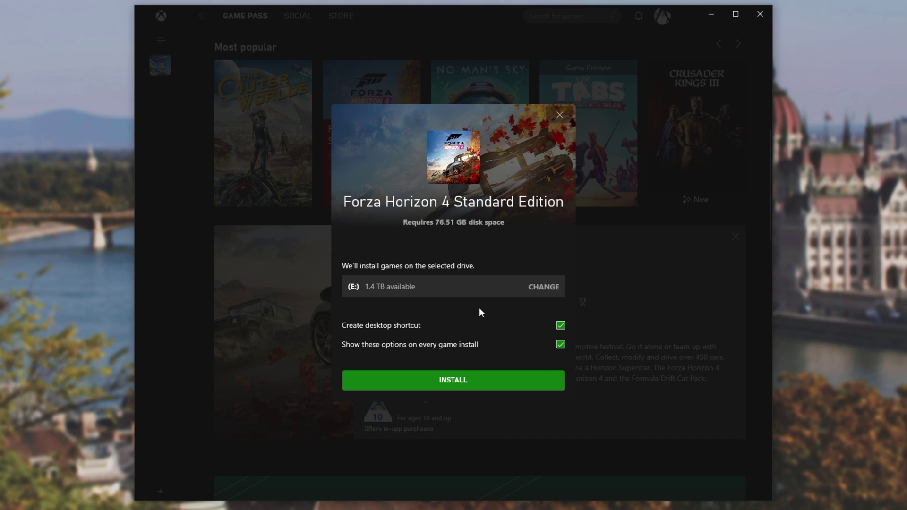
{"action": "left_click", "coordinate": [480, 377]}
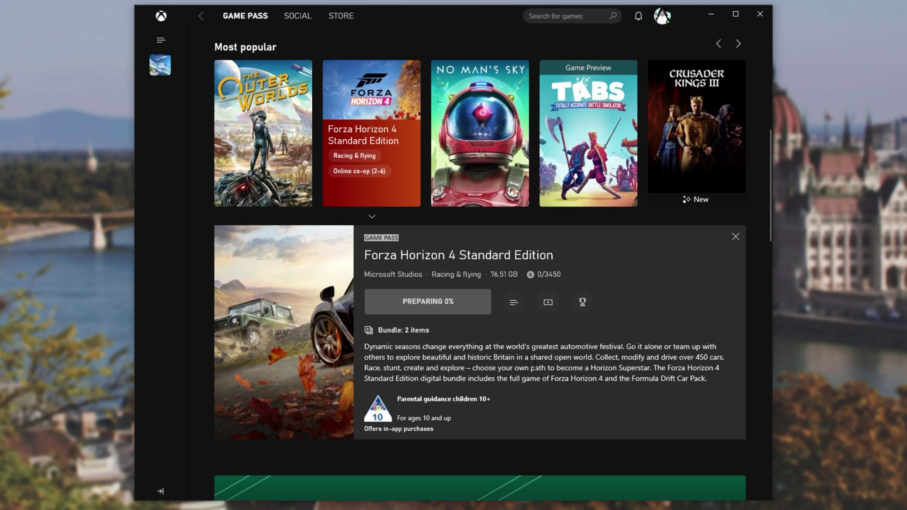
{"action": "scroll", "coordinate": [534, 367], "scroll_direction": "up", "scroll_amount": 2}
{"action": "left_click", "coordinate": [718, 118]}
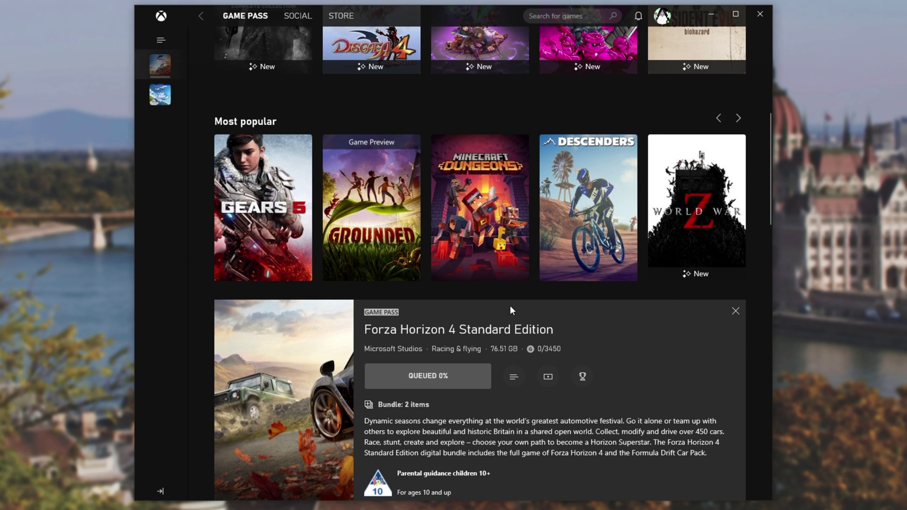
Step: Open Minecraft Dungeons, install Carrion, and browse Sea of Thieves in the All PC Games list
{"action": "left_click", "coordinate": [497, 270]}
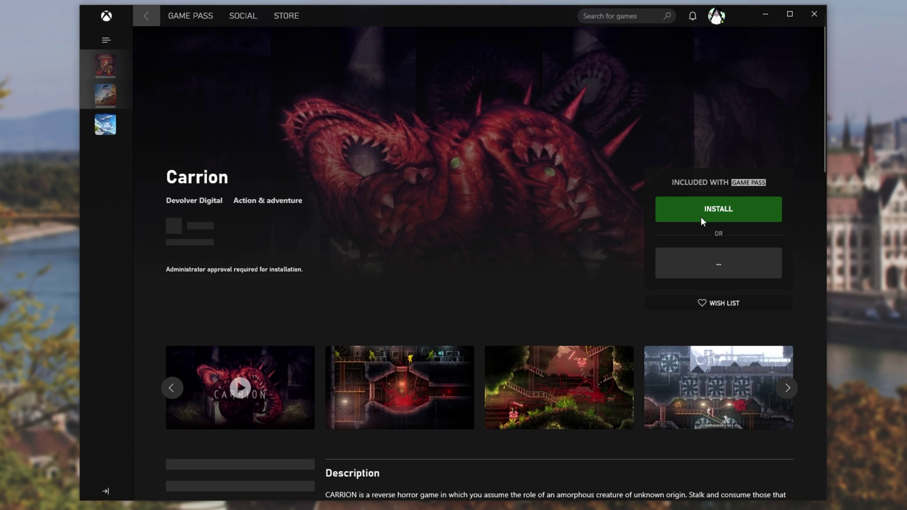
{"action": "left_click", "coordinate": [703, 217]}
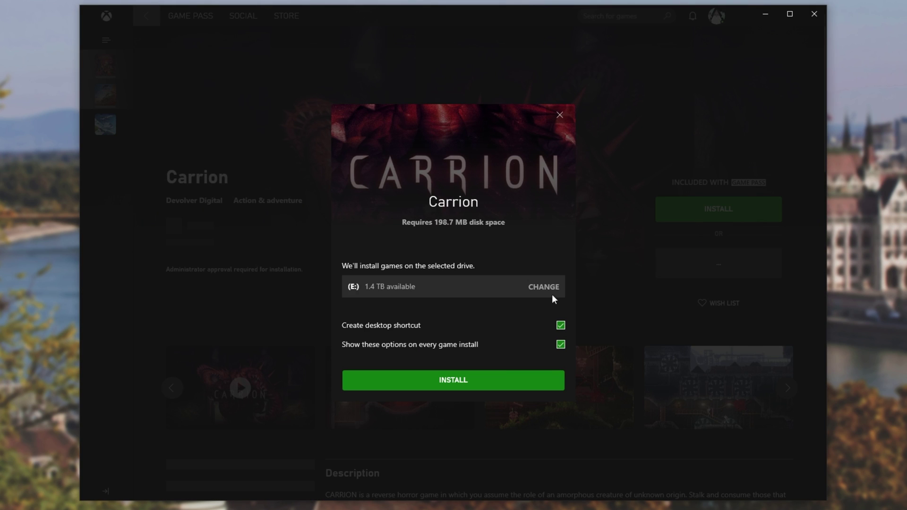
{"action": "left_click", "coordinate": [495, 373]}
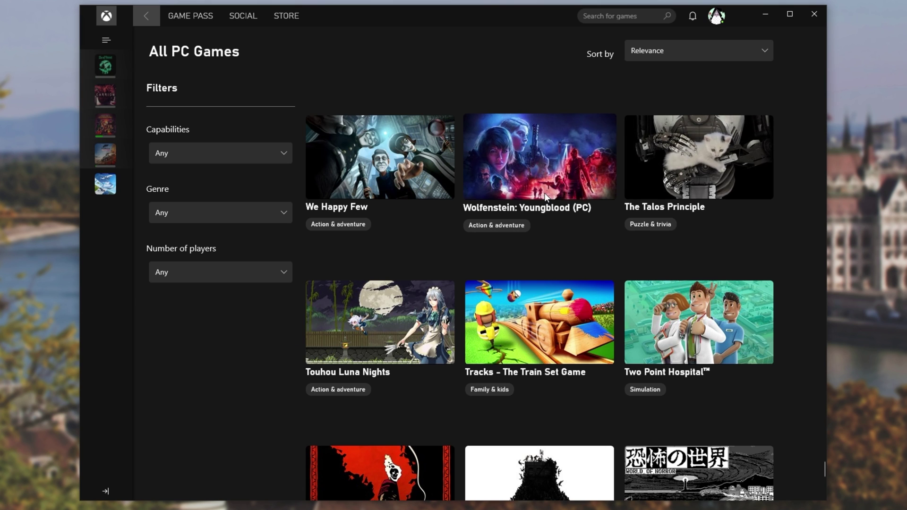
{"action": "left_click", "coordinate": [545, 193]}
{"action": "left_click", "coordinate": [698, 217]}
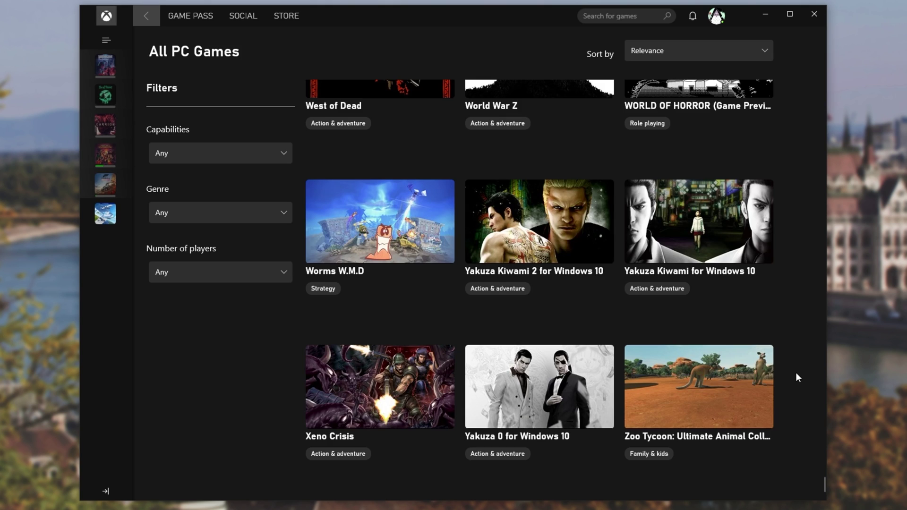
{"action": "scroll", "coordinate": [695, 313], "scroll_direction": "up", "scroll_amount": 15}
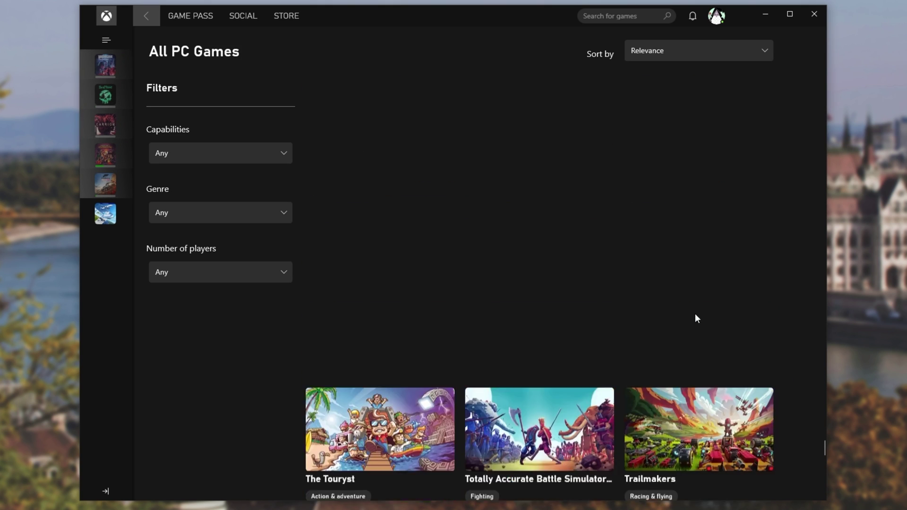
{"action": "scroll", "coordinate": [416, 193], "scroll_direction": "up", "scroll_amount": 10}
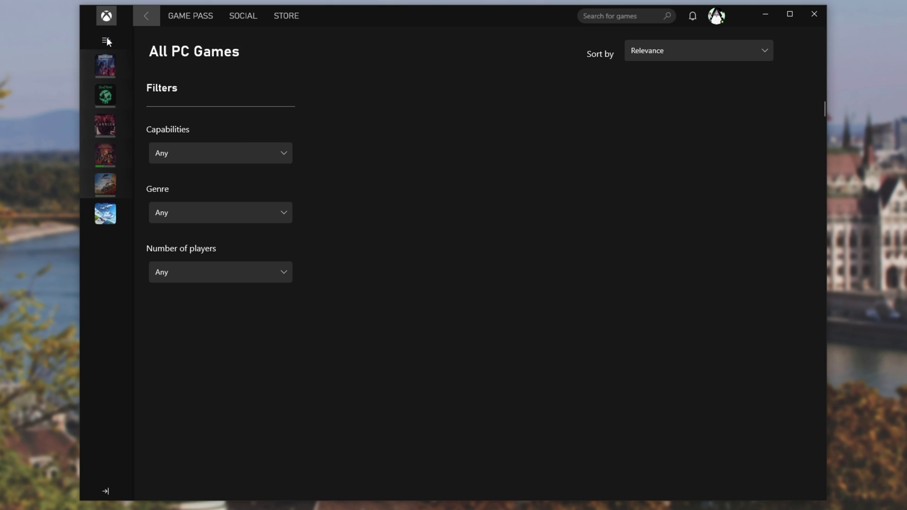
Step: Check download progress of Forza Horizon 4, Minecraft Dungeons and Carrion from the sidebar
{"action": "left_click", "coordinate": [105, 183]}
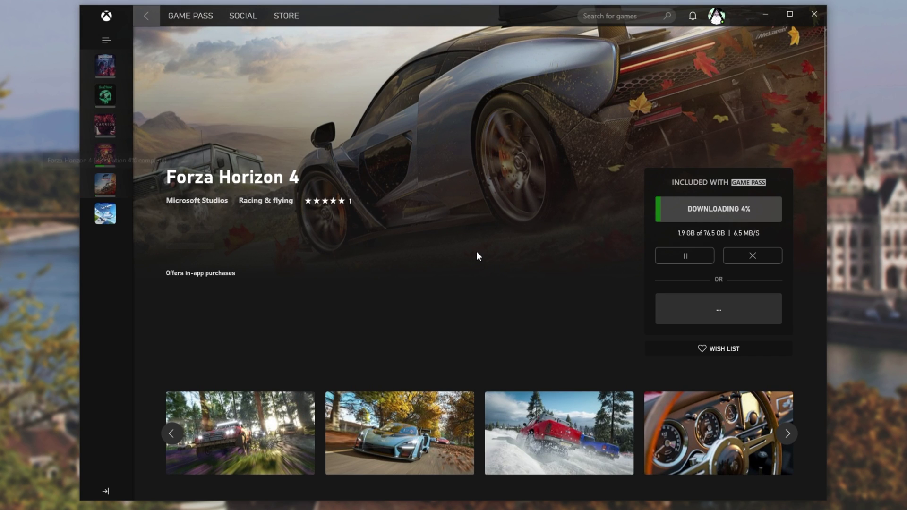
{"action": "left_click", "coordinate": [97, 161]}
{"action": "left_click", "coordinate": [106, 116]}
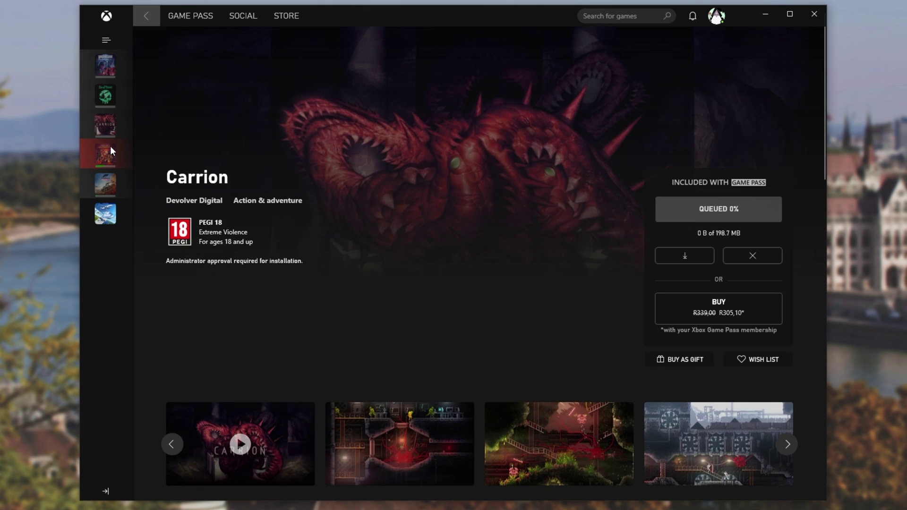
{"action": "left_click", "coordinate": [109, 146]}
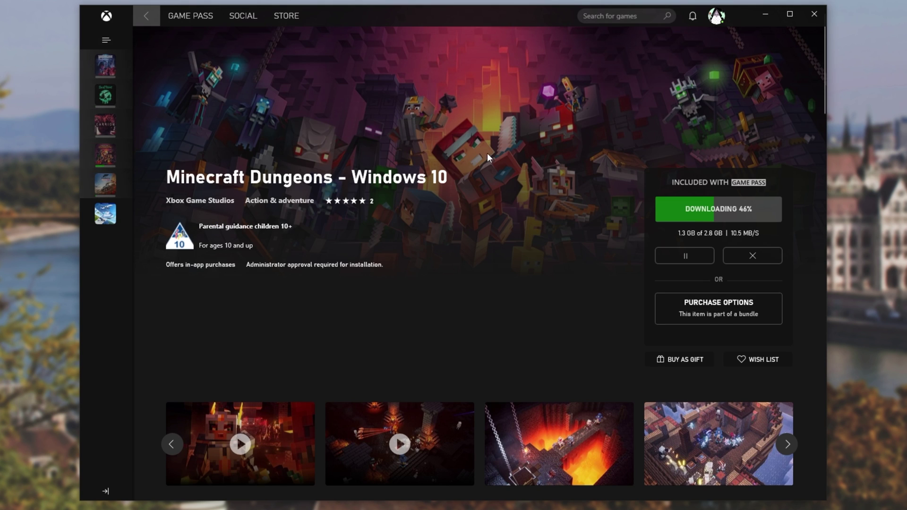
Step: Bring up Microsoft Flight Simulator's page in Microsoft Store
{"action": "key", "text": "super"}
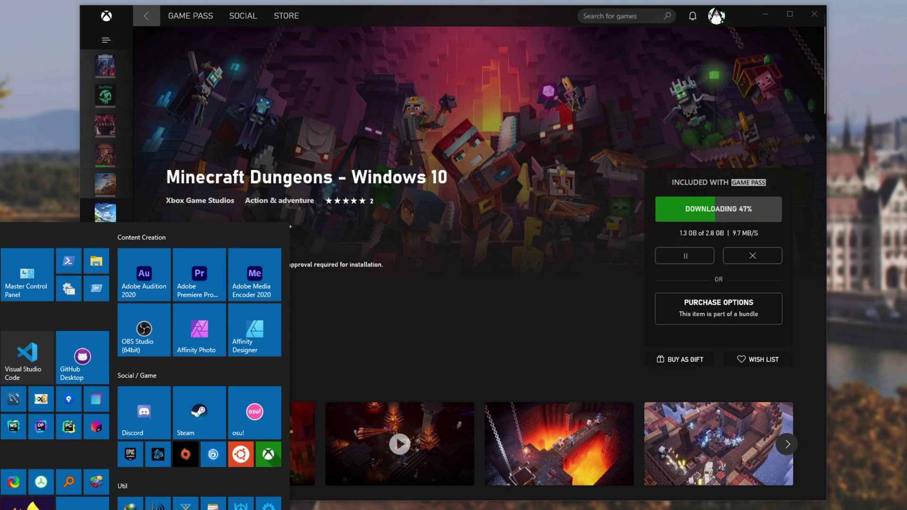
{"action": "key", "text": "Escape"}
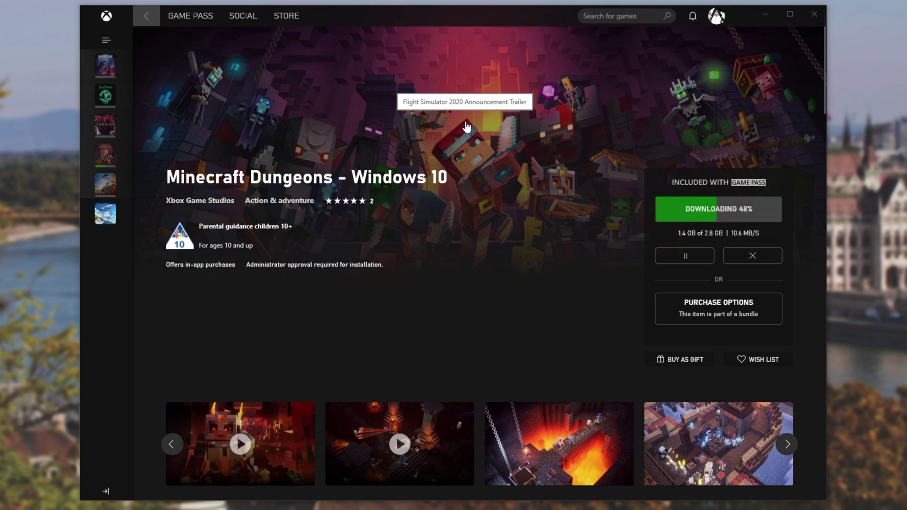
{"action": "left_click", "coordinate": [397, 122]}
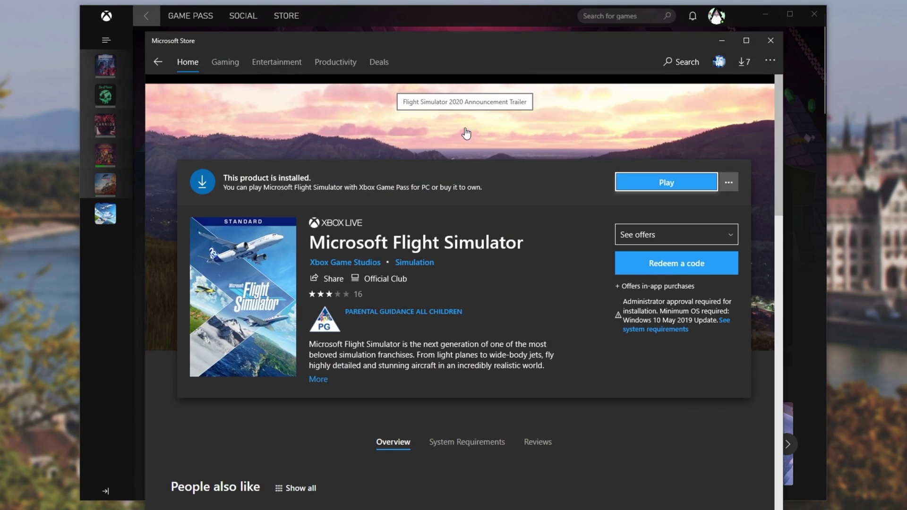
Step: Run wsreset to clear the Store cache, then reopen Downloads and updates
{"action": "left_click", "coordinate": [753, 62]}
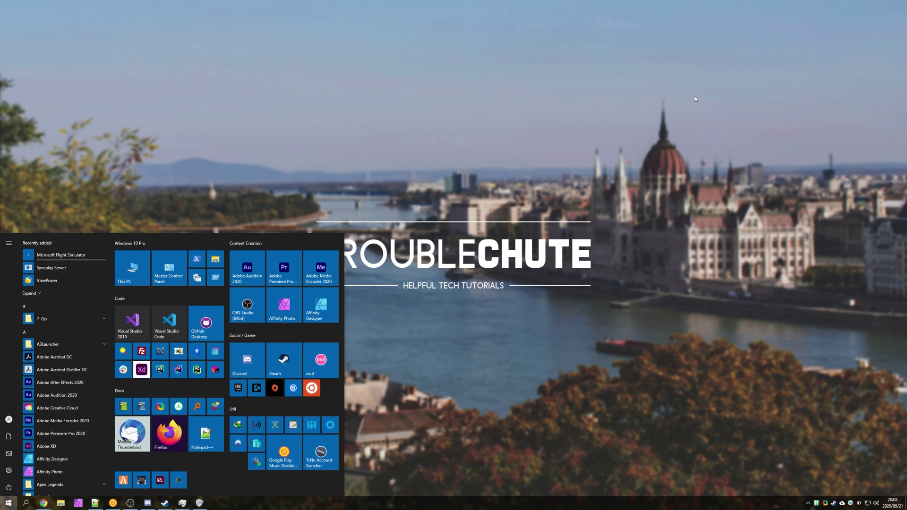
{"action": "type", "text": "wsreset"}
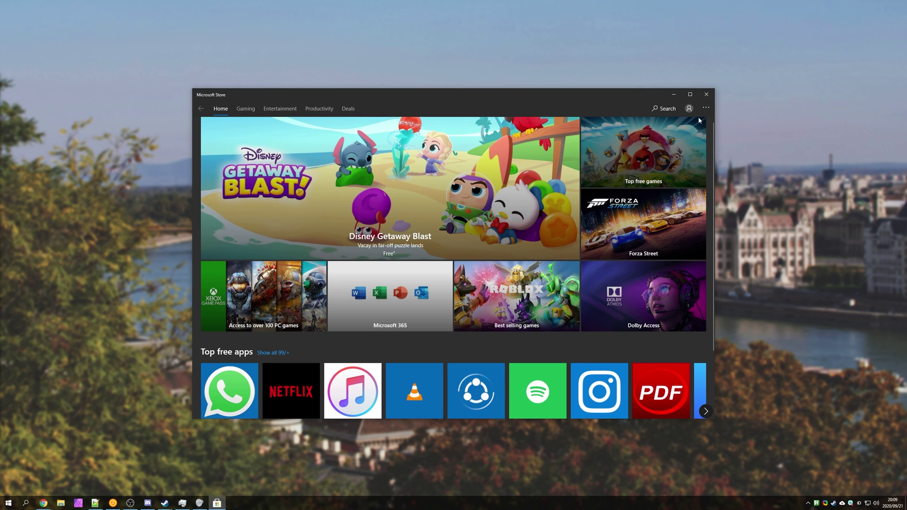
{"action": "left_click", "coordinate": [706, 108]}
{"action": "left_click", "coordinate": [685, 125]}
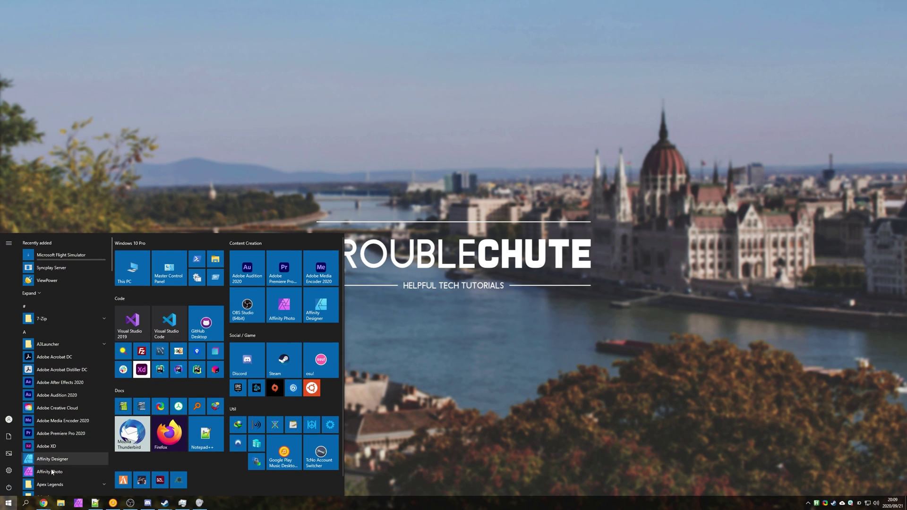
Step: Run the Windows Store Apps troubleshooter from Update & Security's additional troubleshooters
{"action": "left_click", "coordinate": [10, 470]}
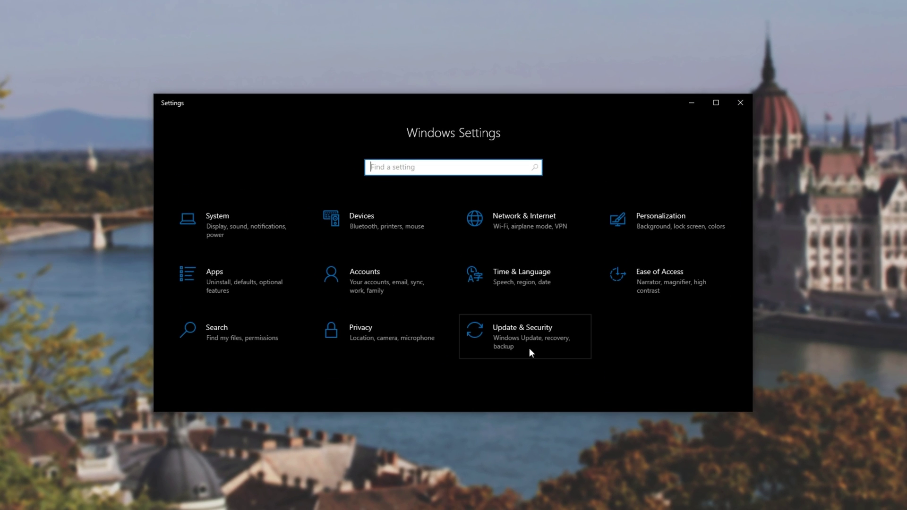
{"action": "left_click", "coordinate": [528, 347]}
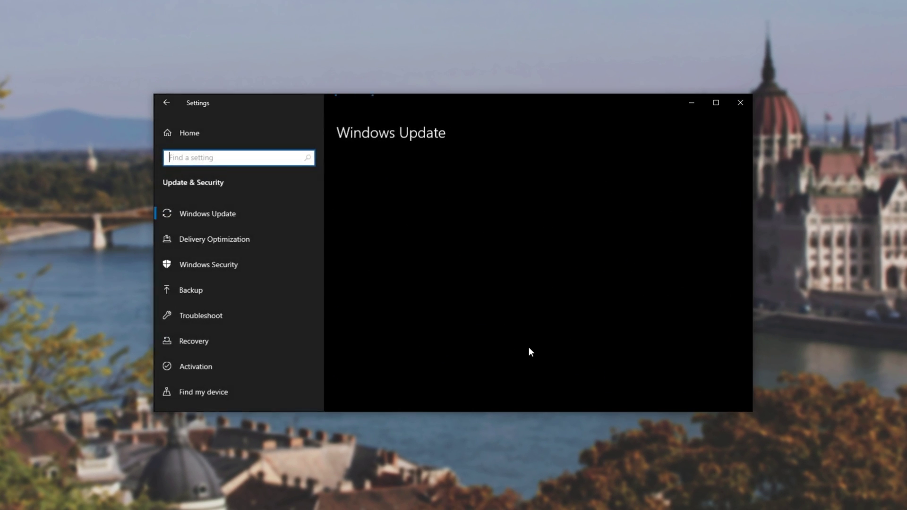
{"action": "left_click", "coordinate": [236, 312]}
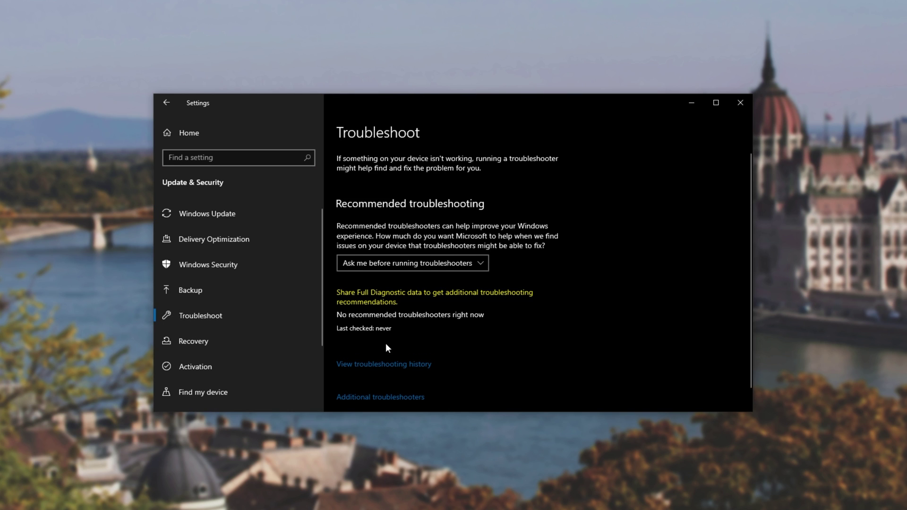
{"action": "scroll", "coordinate": [385, 359], "scroll_direction": "down", "scroll_amount": 1}
{"action": "left_click", "coordinate": [385, 376]}
{"action": "scroll", "coordinate": [384, 373], "scroll_direction": "down", "scroll_amount": 10}
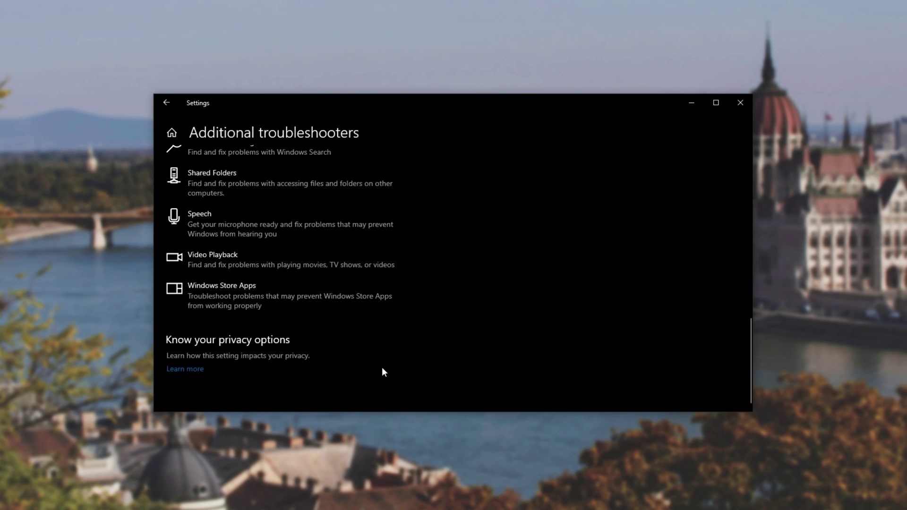
{"action": "left_click", "coordinate": [312, 306]}
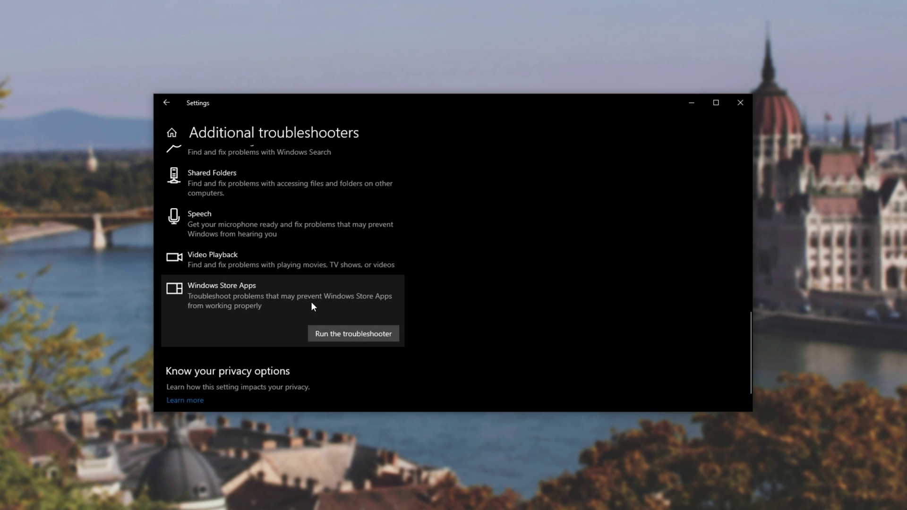
{"action": "left_click", "coordinate": [350, 333]}
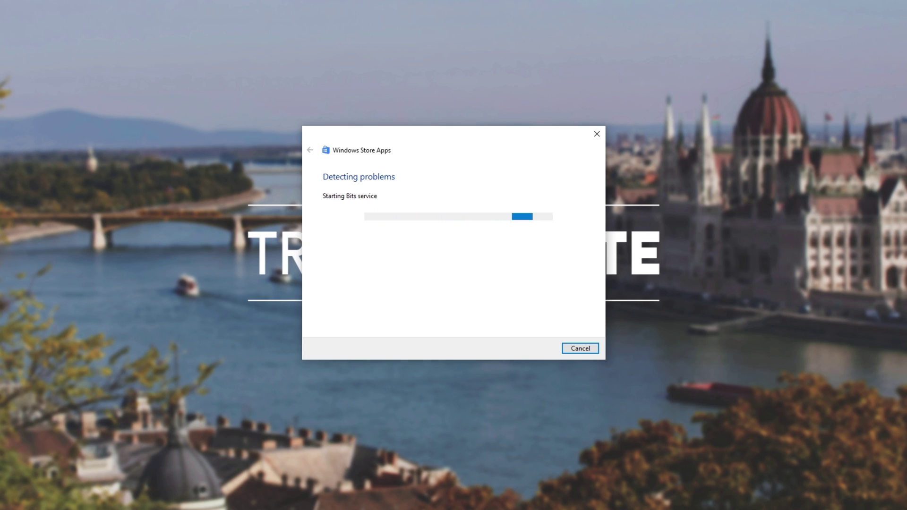
{"action": "left_click", "coordinate": [541, 348]}
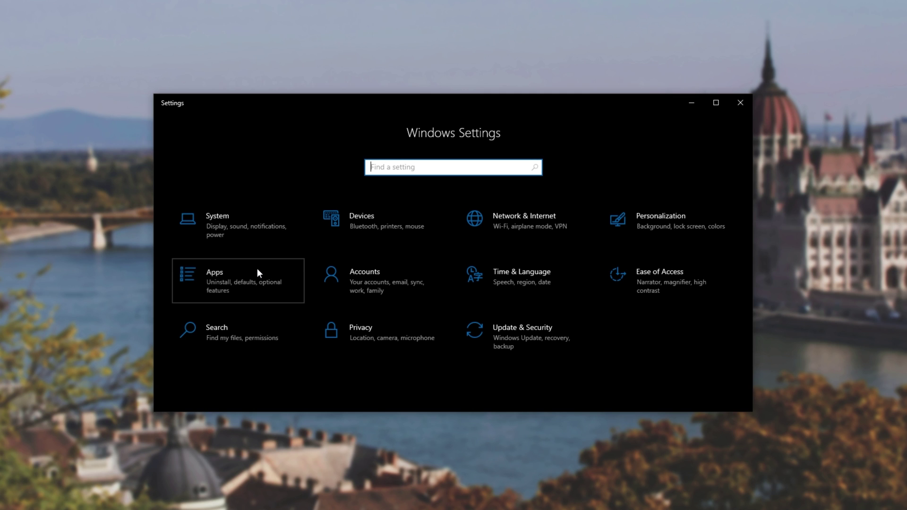
Step: Terminate Microsoft Store from its advanced options in Settings > Apps
{"action": "left_click", "coordinate": [257, 270]}
{"action": "scroll", "coordinate": [502, 225], "scroll_direction": "down", "scroll_amount": 15}
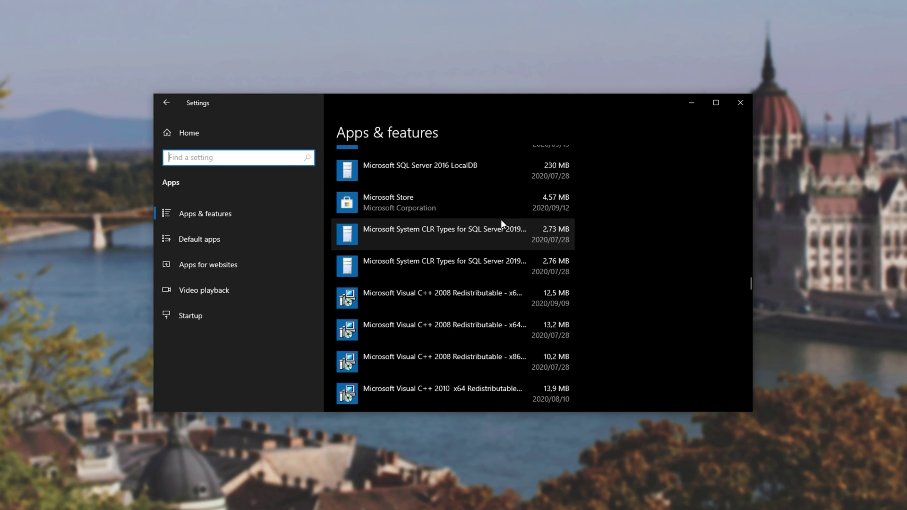
{"action": "left_click", "coordinate": [475, 203]}
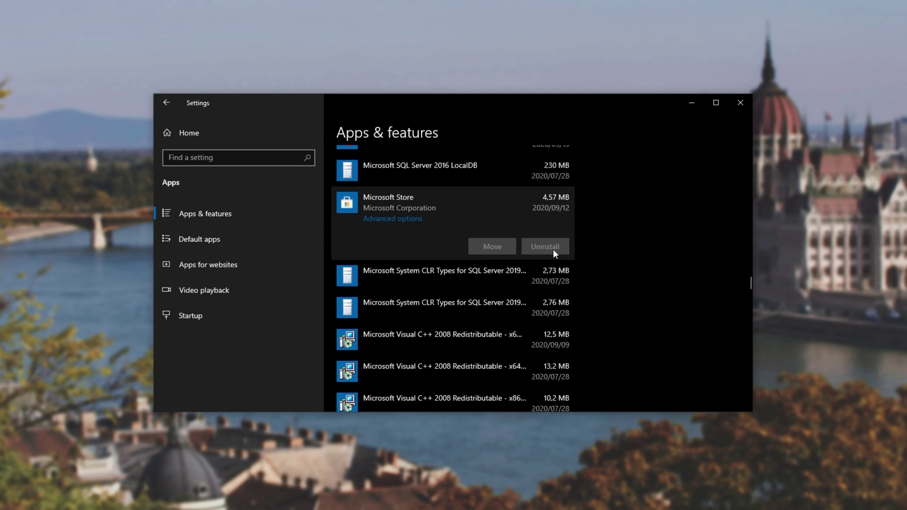
{"action": "left_click", "coordinate": [416, 220]}
{"action": "scroll", "coordinate": [371, 231], "scroll_direction": "down", "scroll_amount": 10}
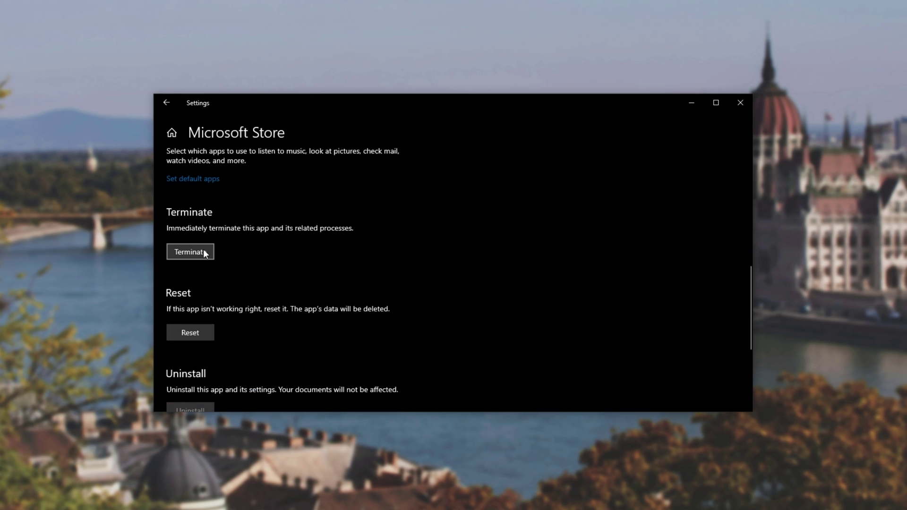
{"action": "left_click", "coordinate": [204, 251]}
Step: Relaunch Microsoft Store and retry the Flight Simulator download in Downloads and updates
{"action": "key", "text": "super"}
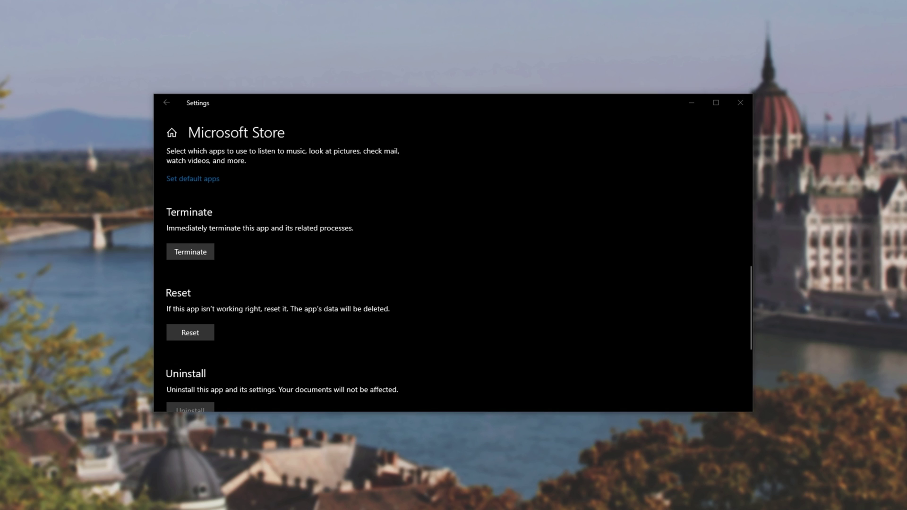
{"action": "type", "text": "store"}
{"action": "key", "text": "Return"}
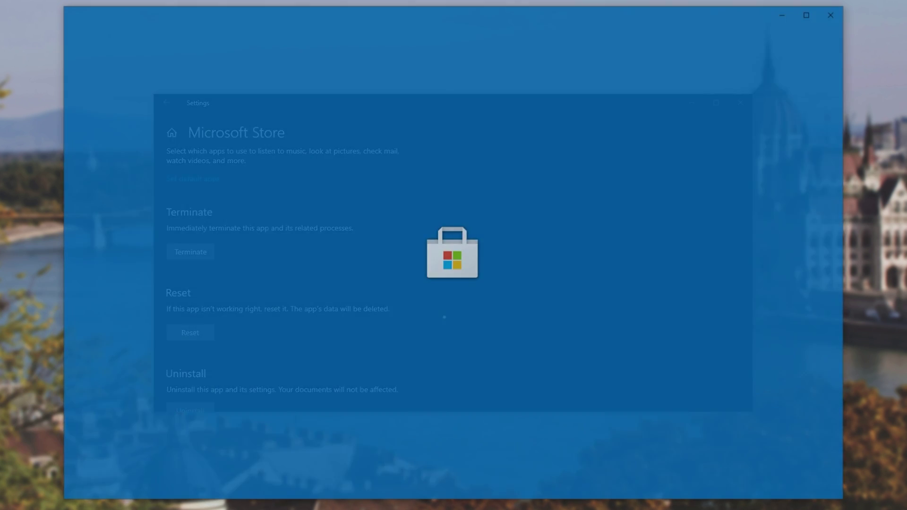
{"action": "left_click", "coordinate": [833, 34]}
{"action": "left_click", "coordinate": [798, 62]}
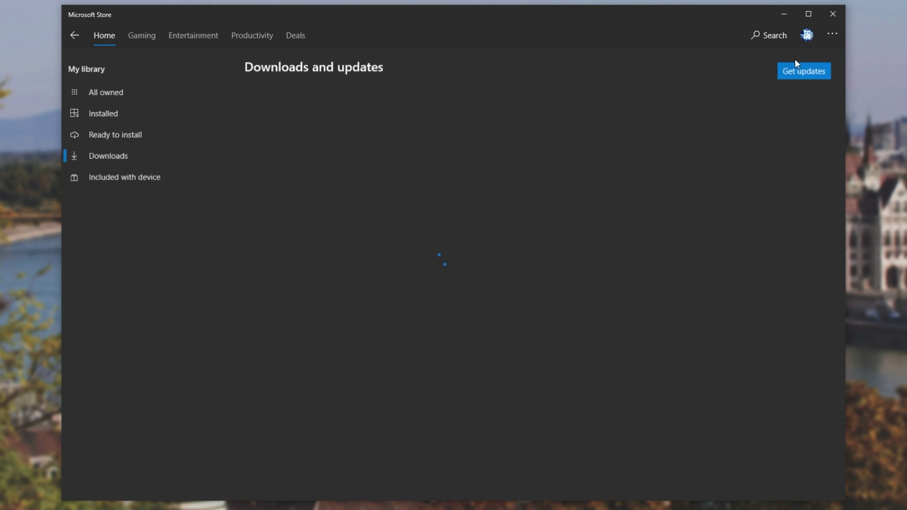
{"action": "left_click", "coordinate": [792, 124]}
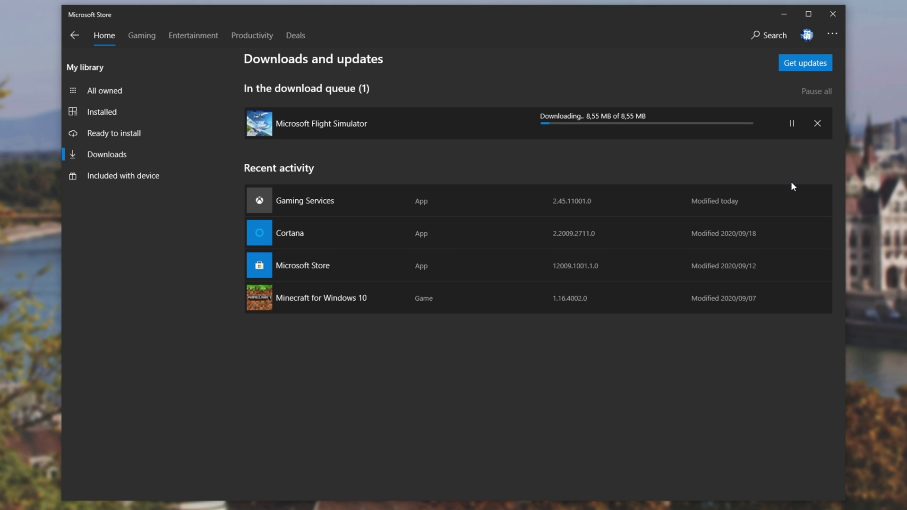
{"action": "left_click", "coordinate": [789, 21]}
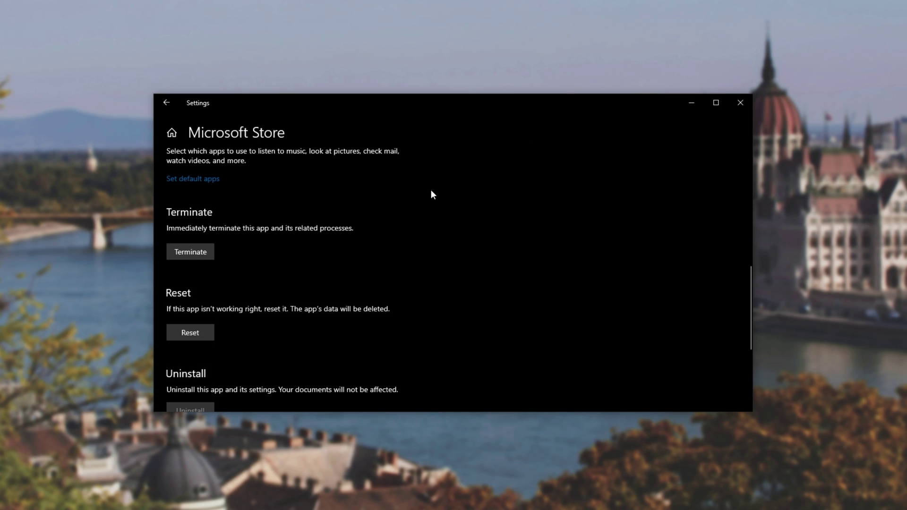
Step: Reset Microsoft Store's app data and relaunch the Store
{"action": "left_click", "coordinate": [204, 331]}
{"action": "left_click", "coordinate": [281, 307]}
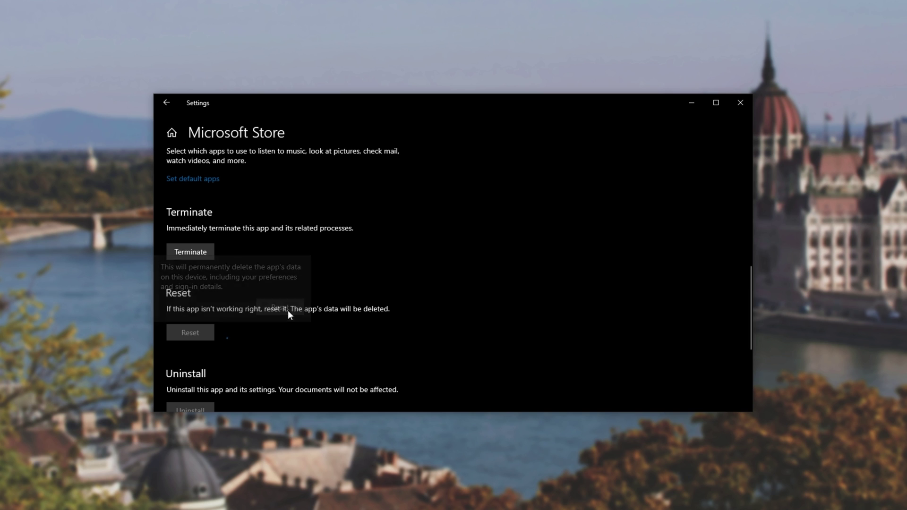
{"action": "scroll", "coordinate": [371, 367], "scroll_direction": "down", "scroll_amount": 2}
{"action": "key", "text": "super"}
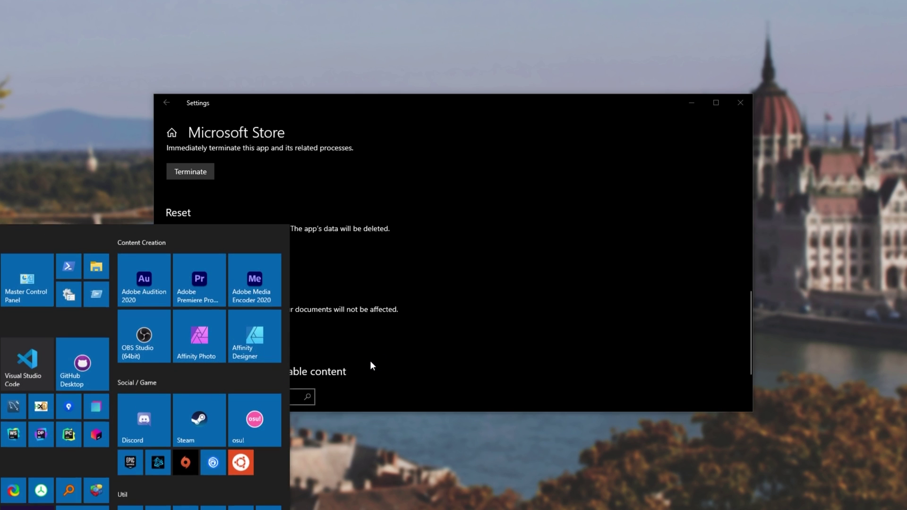
{"action": "type", "text": "store"}
{"action": "key", "text": "Return"}
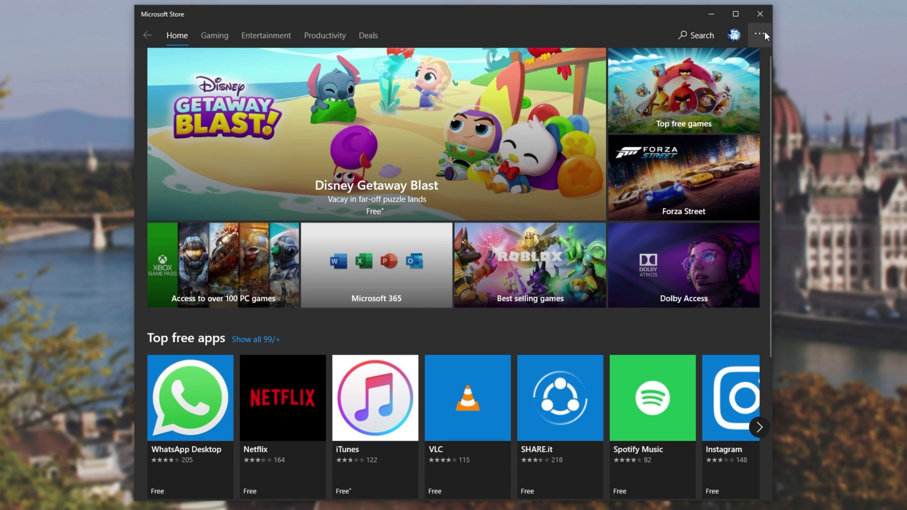
Step: Retry the Gaming Services and Flight Simulator downloads, then dismiss the 0x80D03002 error
{"action": "left_click", "coordinate": [758, 32]}
{"action": "left_click", "coordinate": [746, 58]}
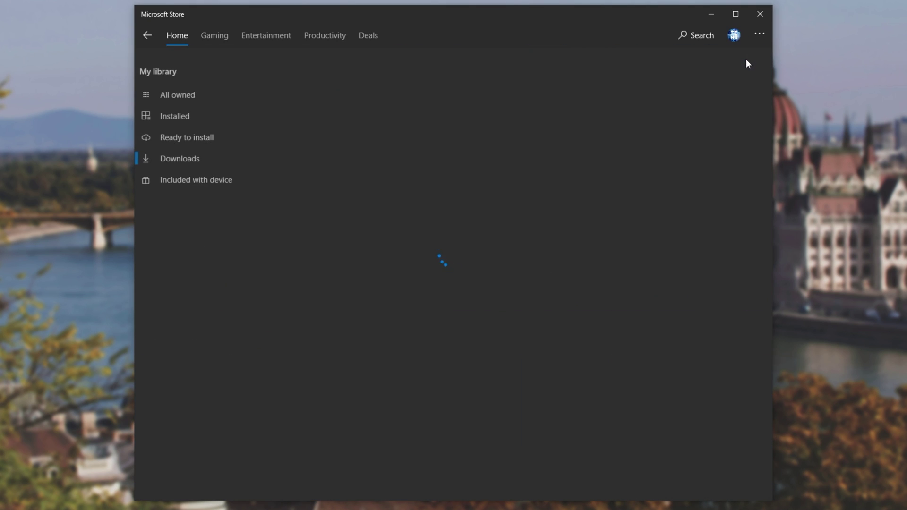
{"action": "left_click", "coordinate": [720, 123]}
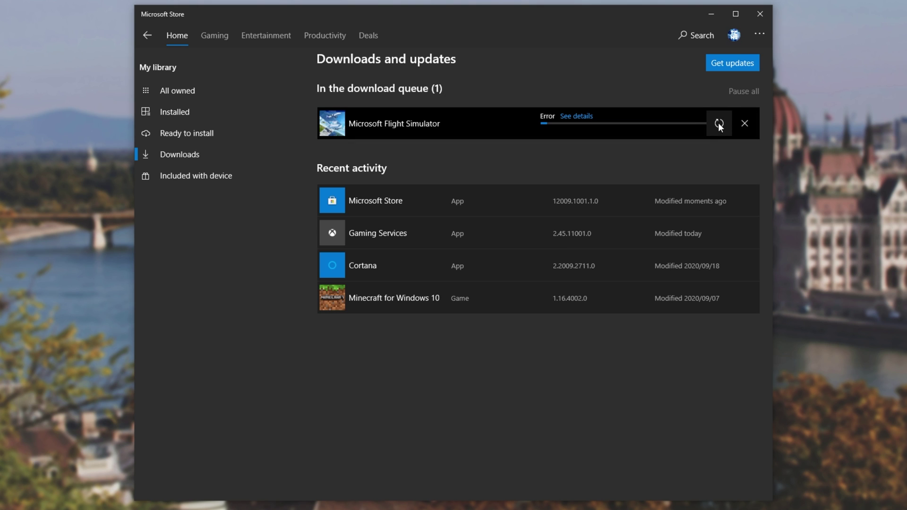
{"action": "left_click", "coordinate": [719, 123]}
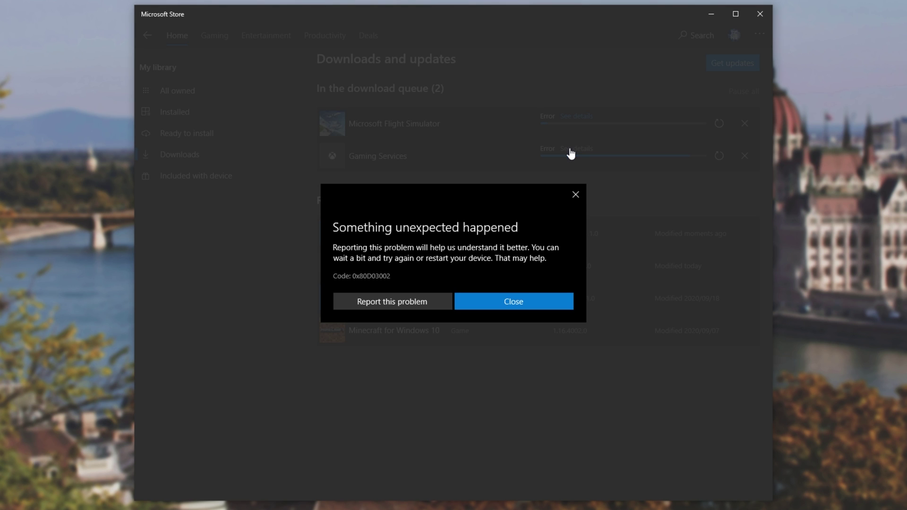
{"action": "left_click", "coordinate": [489, 305]}
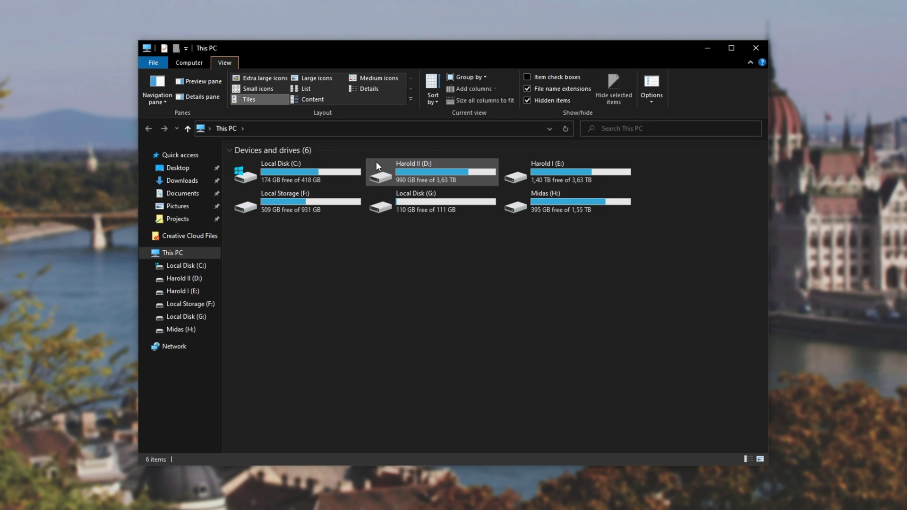
Step: Try opening the WindowsApps folder on drive E: and dismiss the access-denied warning
{"action": "left_click", "coordinate": [350, 168]}
{"action": "double_click", "coordinate": [551, 171]}
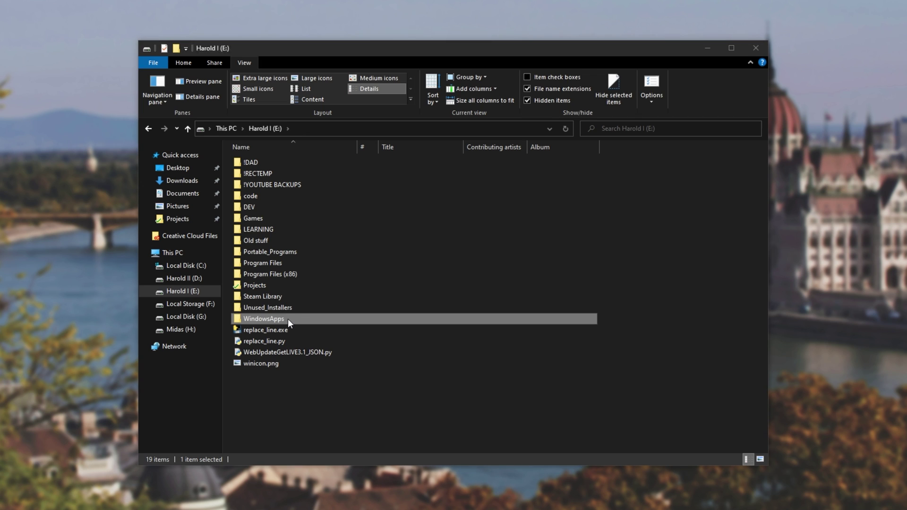
{"action": "double_click", "coordinate": [288, 319]}
{"action": "left_click", "coordinate": [474, 264]}
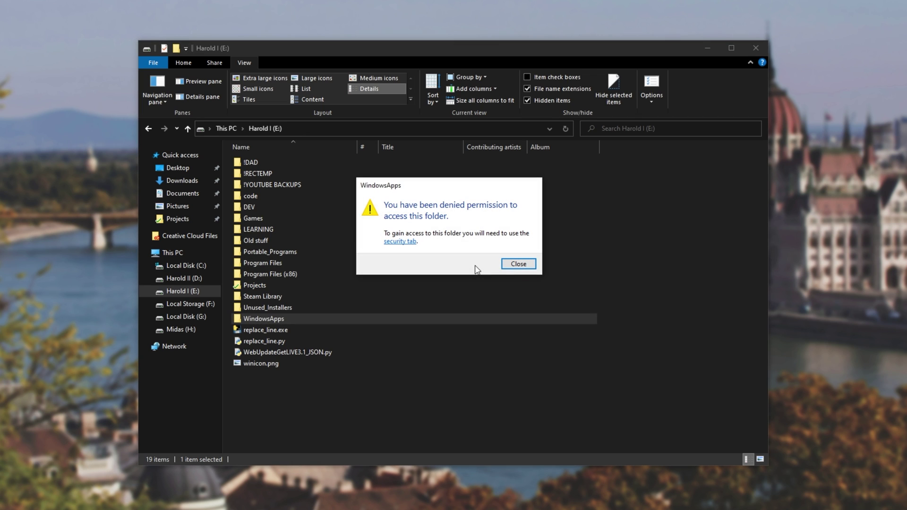
{"action": "left_click", "coordinate": [512, 265]}
Step: Open the WindowsApps folder's advanced security settings with administrator rights
{"action": "right_click", "coordinate": [274, 323]}
{"action": "left_click", "coordinate": [308, 312]}
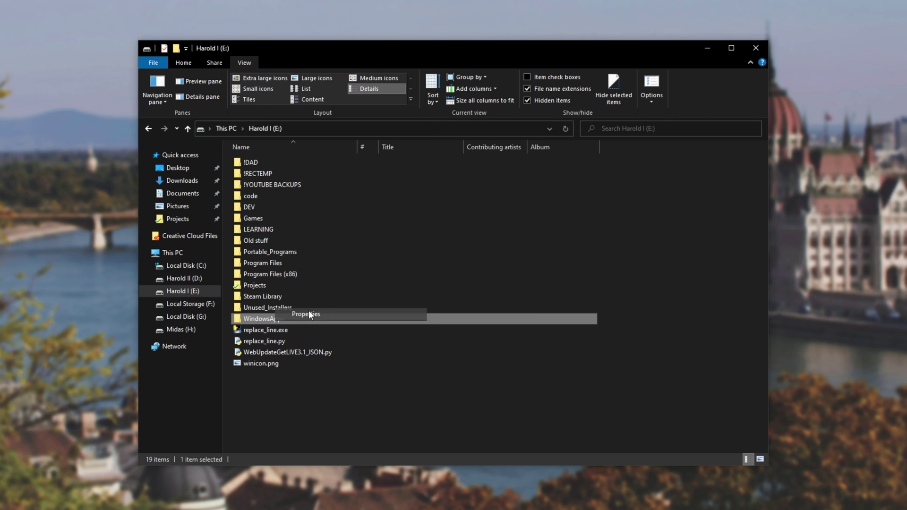
{"action": "left_click", "coordinate": [398, 166]}
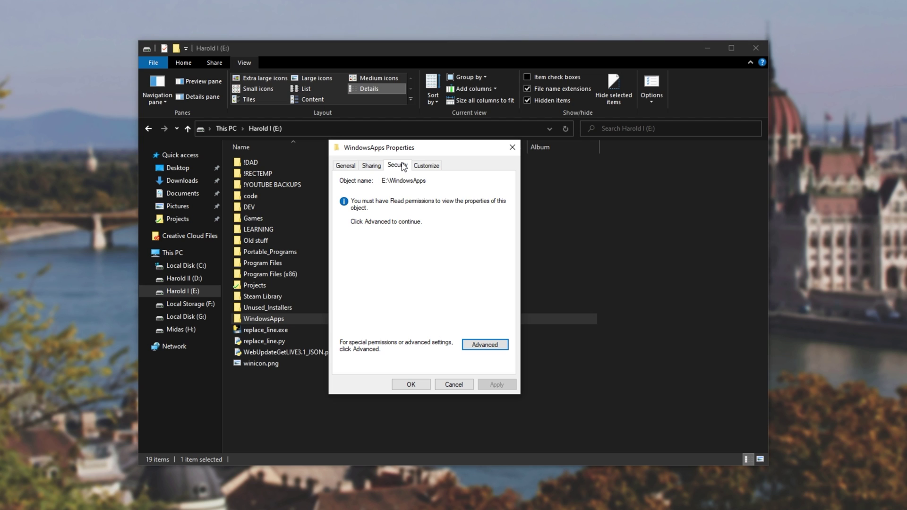
{"action": "left_click", "coordinate": [494, 344]}
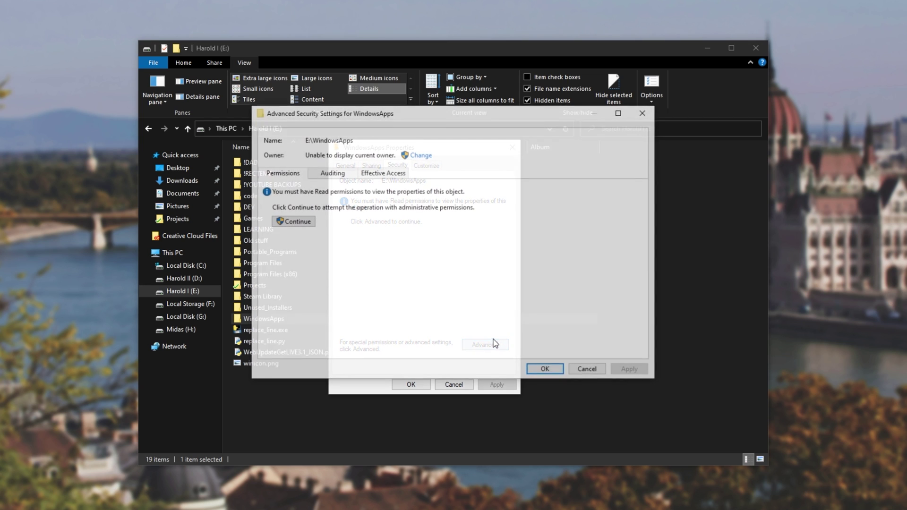
{"action": "left_click", "coordinate": [299, 221]}
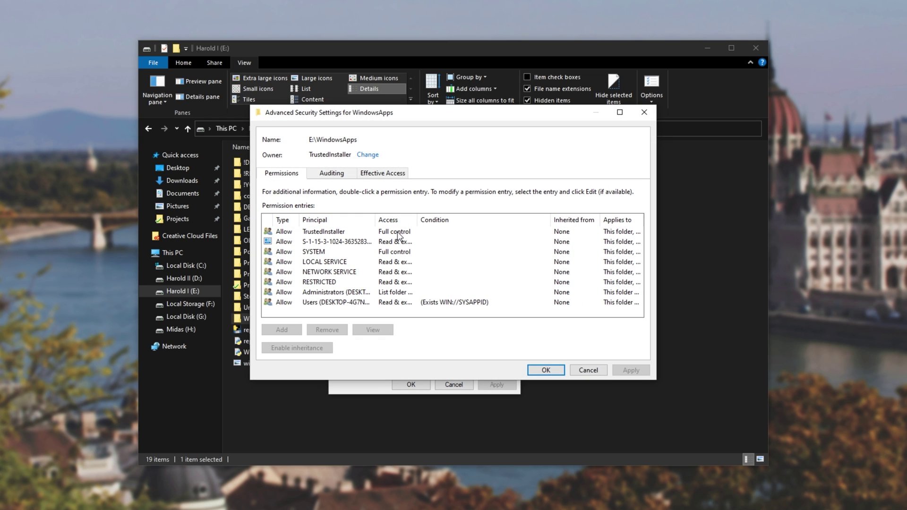
Step: Change the folder's owner to your own user account, verifying the account name
{"action": "left_click", "coordinate": [370, 156]}
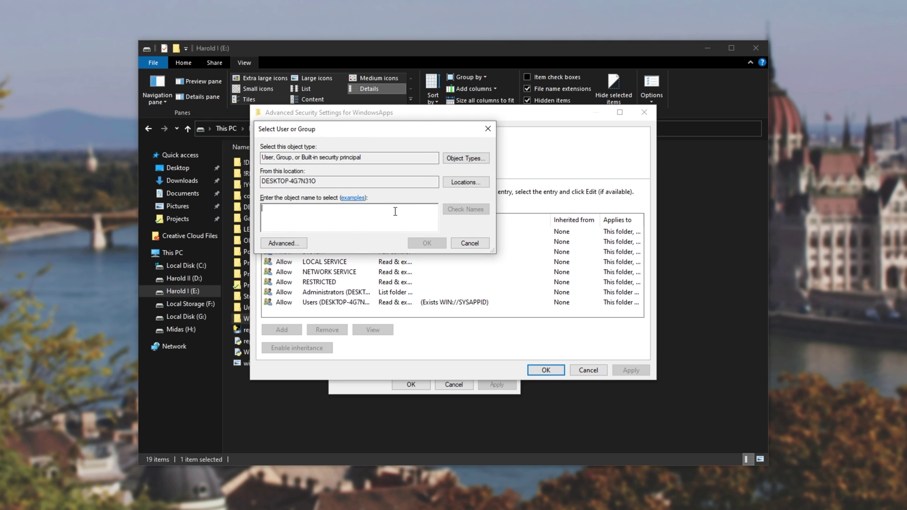
{"action": "key", "text": "super"}
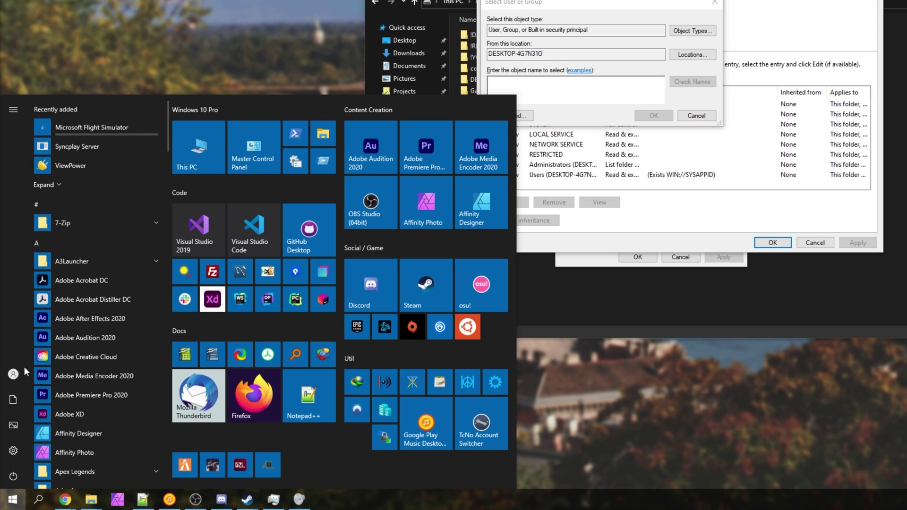
{"action": "mouse_move", "coordinate": [20, 374]}
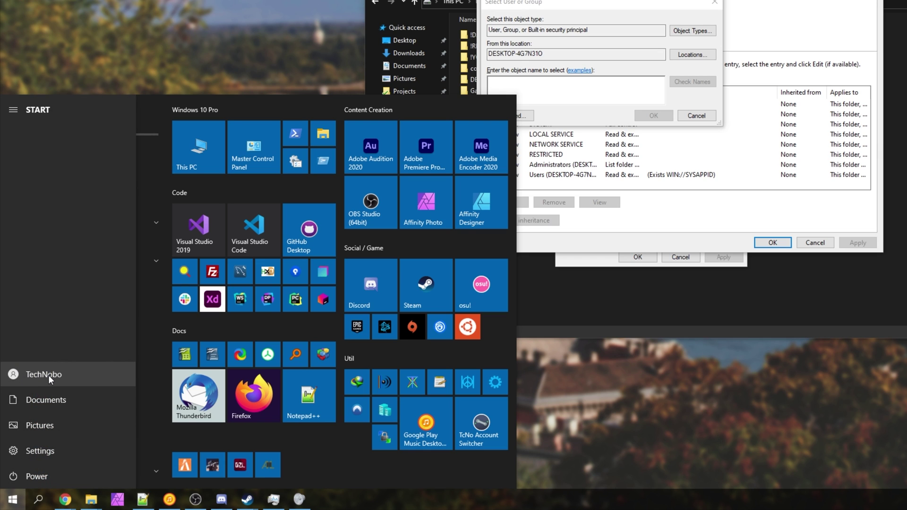
{"action": "left_click", "coordinate": [586, 98]}
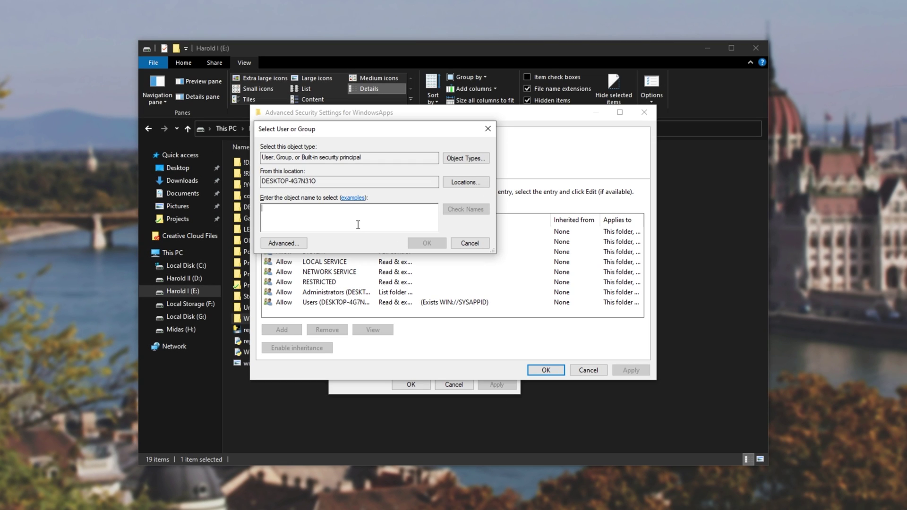
{"action": "type", "text": "ech"}
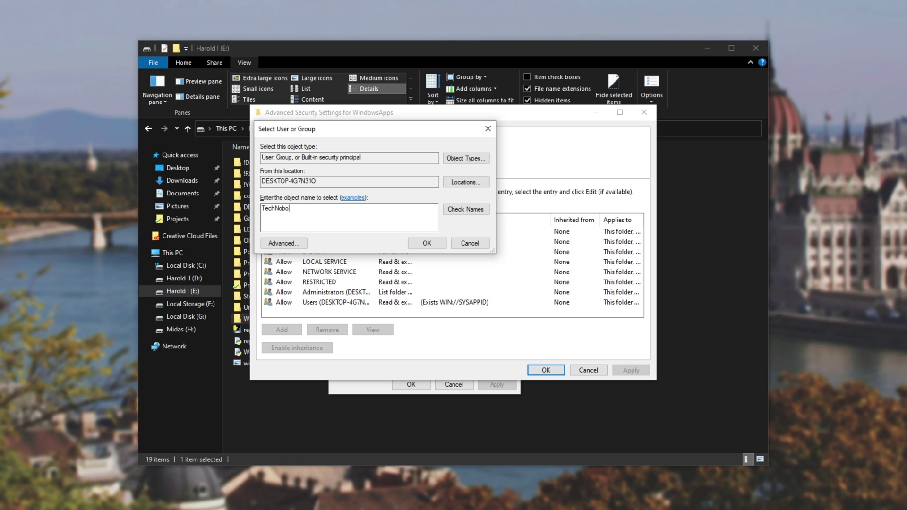
{"action": "type", "text": "Nobo"}
{"action": "left_click", "coordinate": [465, 210]}
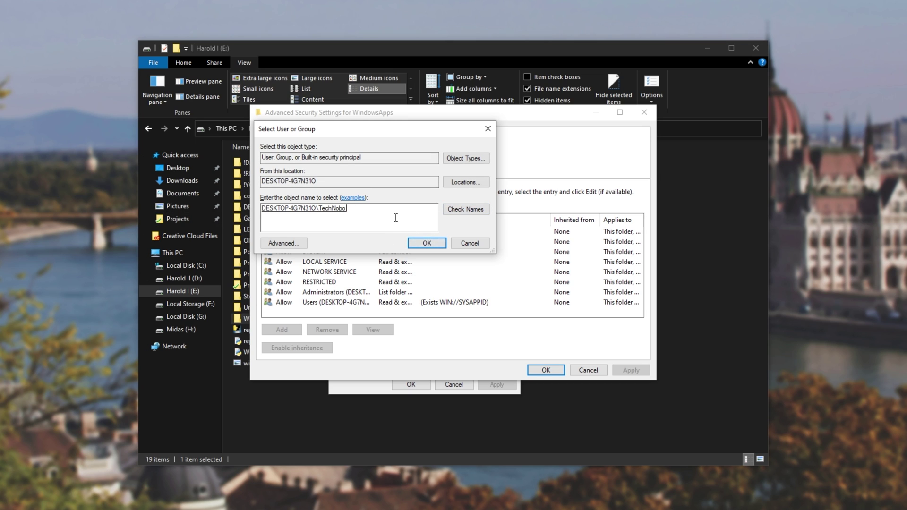
{"action": "left_click", "coordinate": [428, 243]}
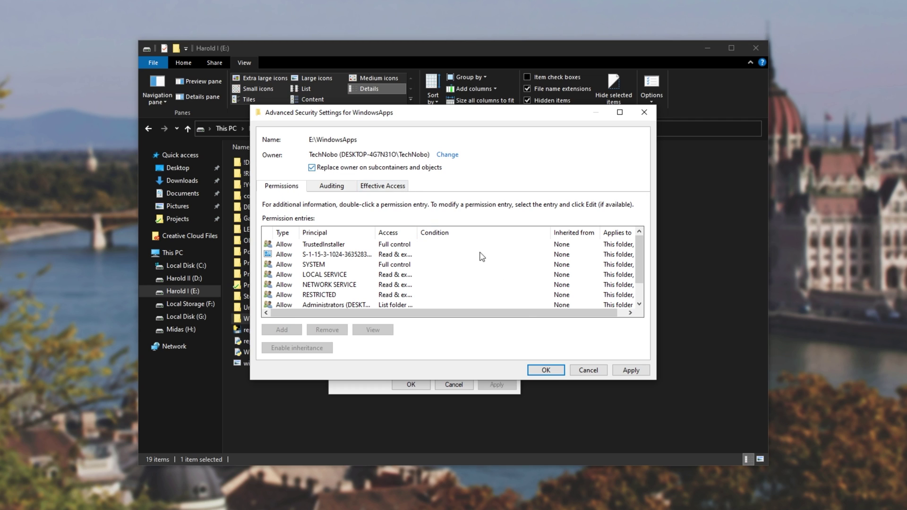
Step: Apply the ownership change, grant access to WindowsApps, and return to the drive E: listing
{"action": "left_click", "coordinate": [546, 370]}
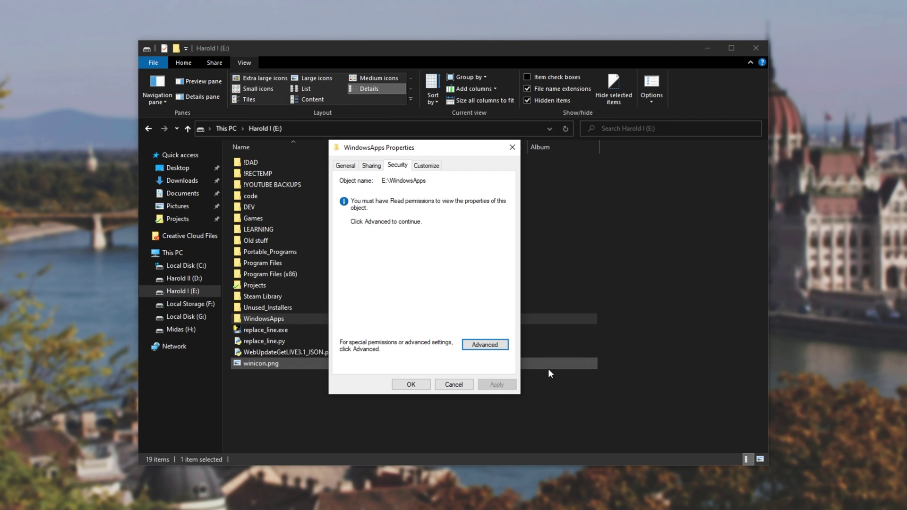
{"action": "left_click", "coordinate": [411, 384]}
{"action": "double_click", "coordinate": [331, 319]}
{"action": "left_click", "coordinate": [460, 263]}
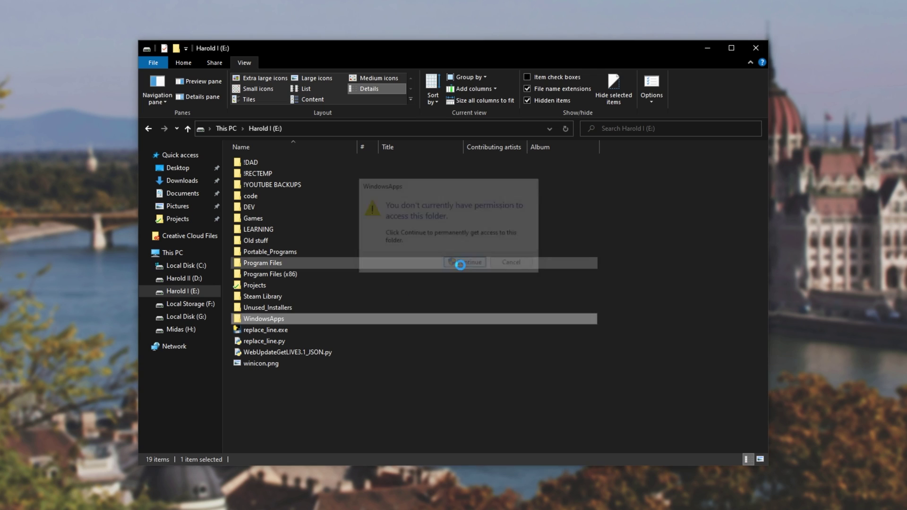
{"action": "key", "text": "alt+Left"}
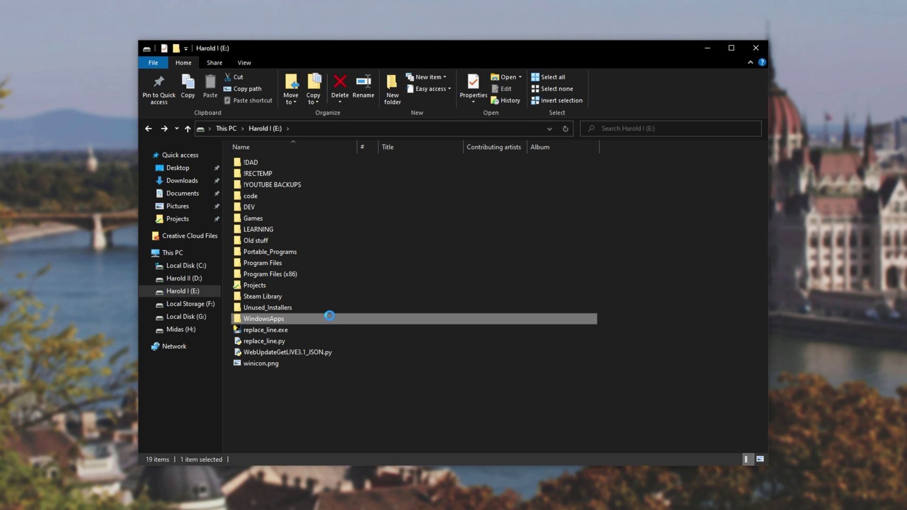
Step: Open WindowsApps properties with Alt+Enter and begin changing the owner in advanced security
{"action": "key", "text": "alt+Return"}
{"action": "left_click_drag", "start_coordinate": [389, 324], "coordinate": [403, 175]}
{"action": "left_click", "coordinate": [412, 190]}
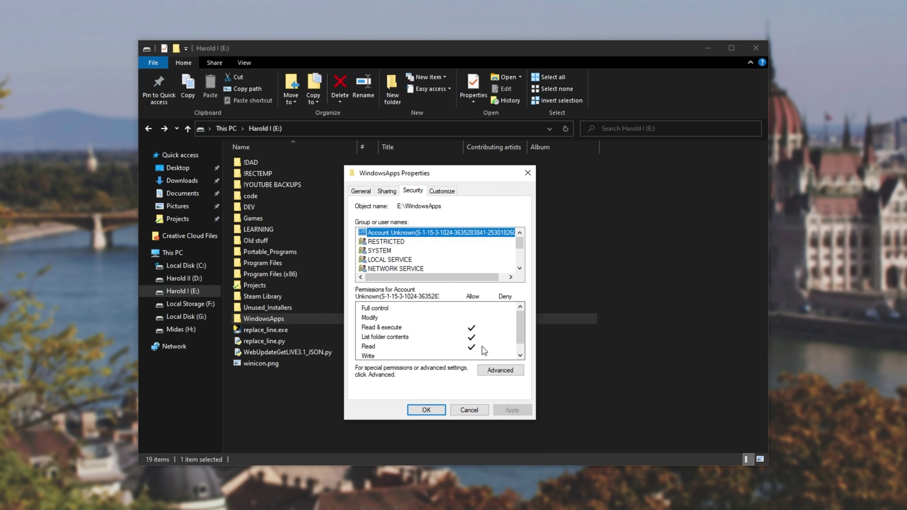
{"action": "left_click", "coordinate": [500, 370]}
{"action": "left_click", "coordinate": [455, 155]}
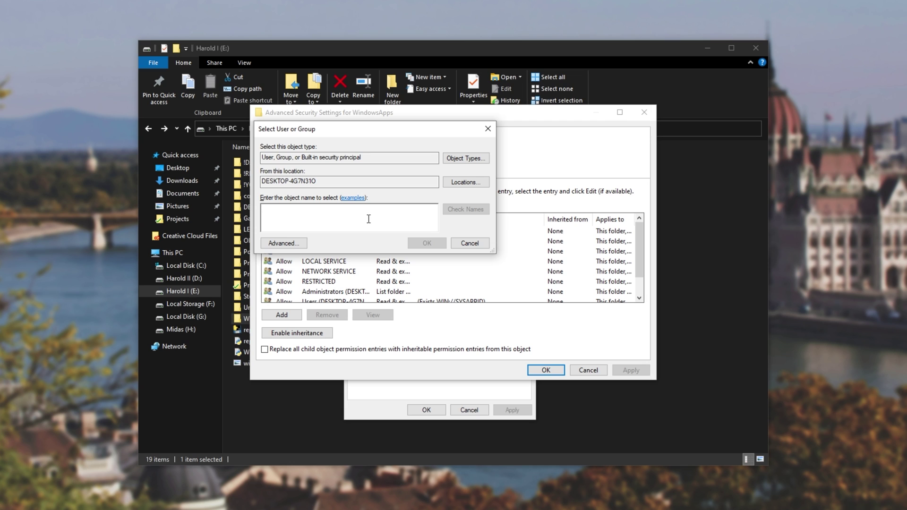
Step: Set the owner to Everyone, apply, and open WindowsApps showing Deleted, MSIXVC and MutableBackup
{"action": "type", "text": "Everyon"}
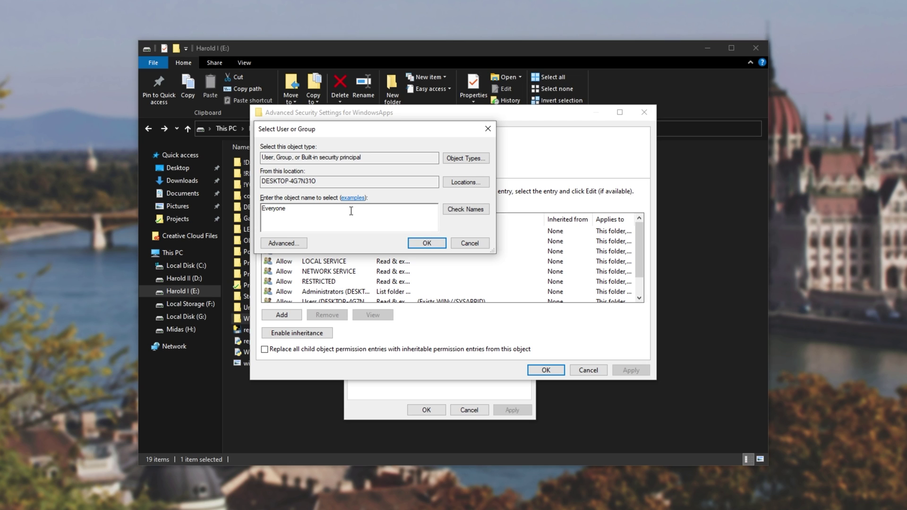
{"action": "type", "text": "e"}
{"action": "left_click", "coordinate": [453, 209]}
{"action": "left_click", "coordinate": [443, 242]}
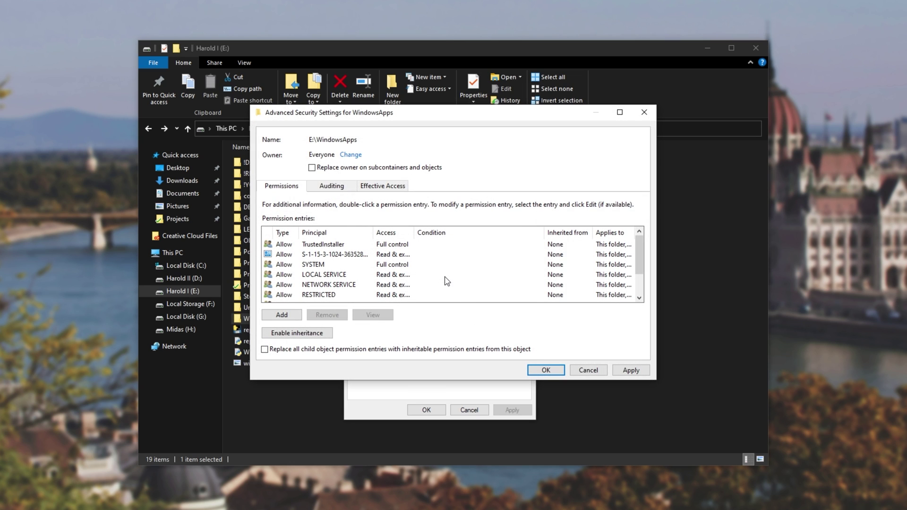
{"action": "left_click", "coordinate": [546, 372]}
{"action": "left_click", "coordinate": [433, 414]}
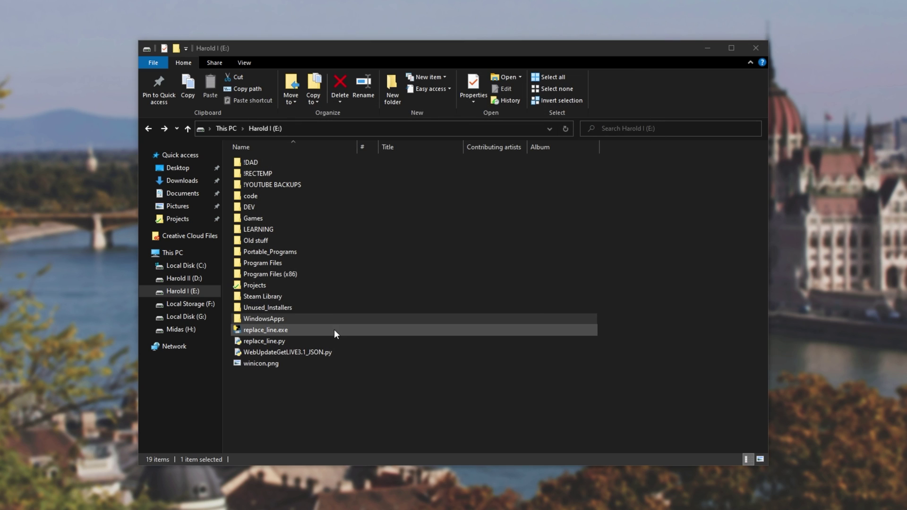
{"action": "double_click", "coordinate": [322, 319]}
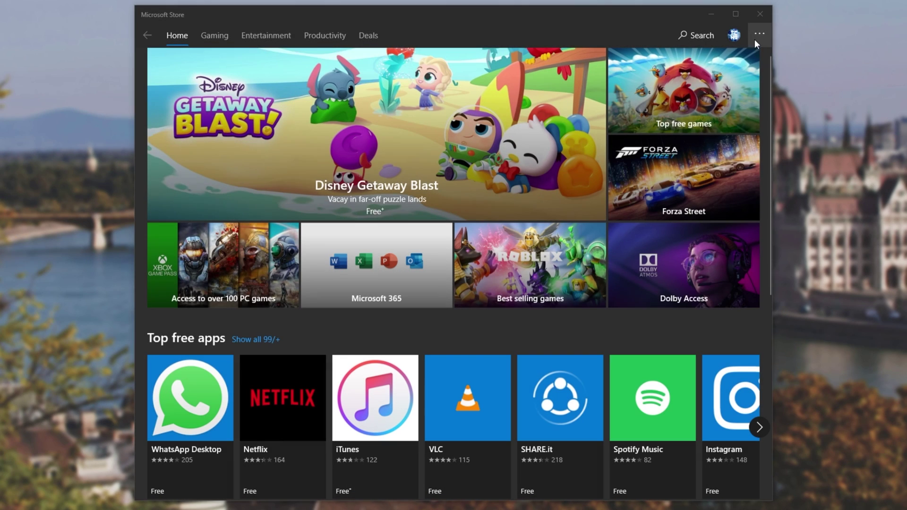
Step: Search 'flight sim' and install Microsoft Flight Simulator through Game Pass to drive E:
{"action": "left_click", "coordinate": [755, 38]}
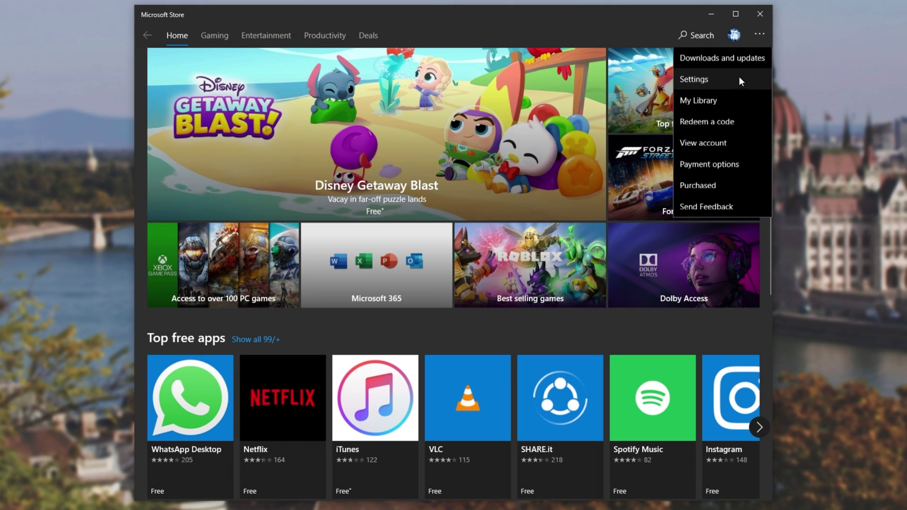
{"action": "left_click", "coordinate": [739, 77]}
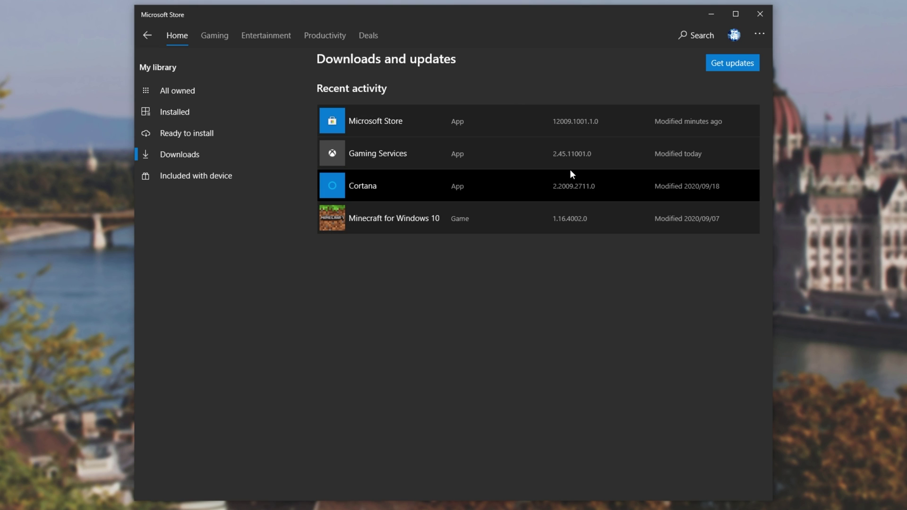
{"action": "left_click", "coordinate": [215, 36]}
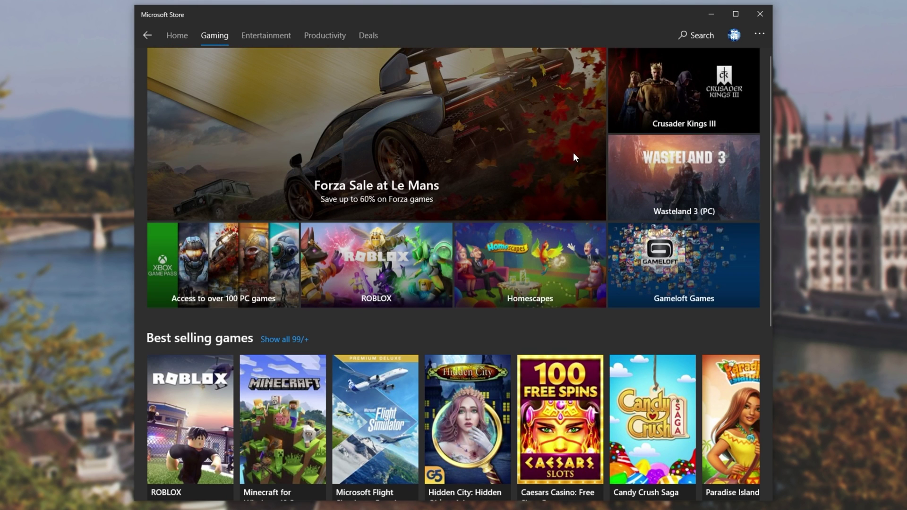
{"action": "left_click", "coordinate": [697, 36]}
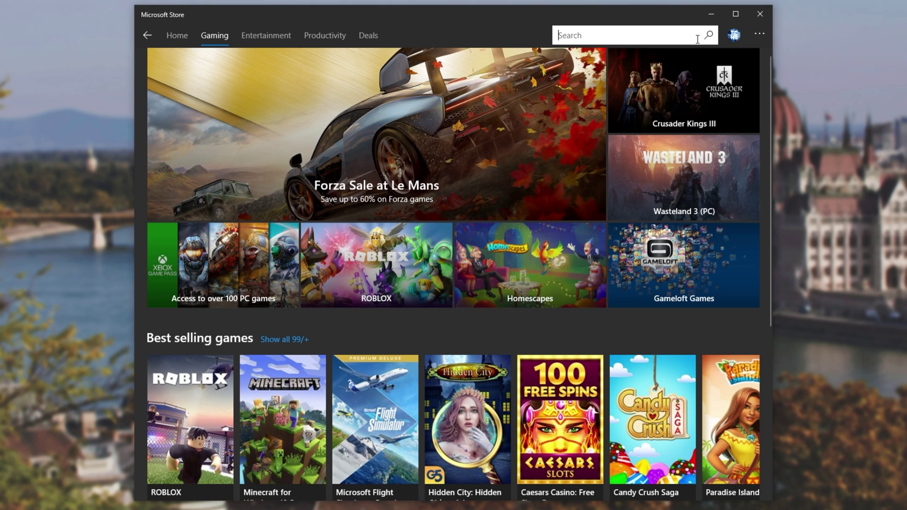
{"action": "type", "text": "flight sim"}
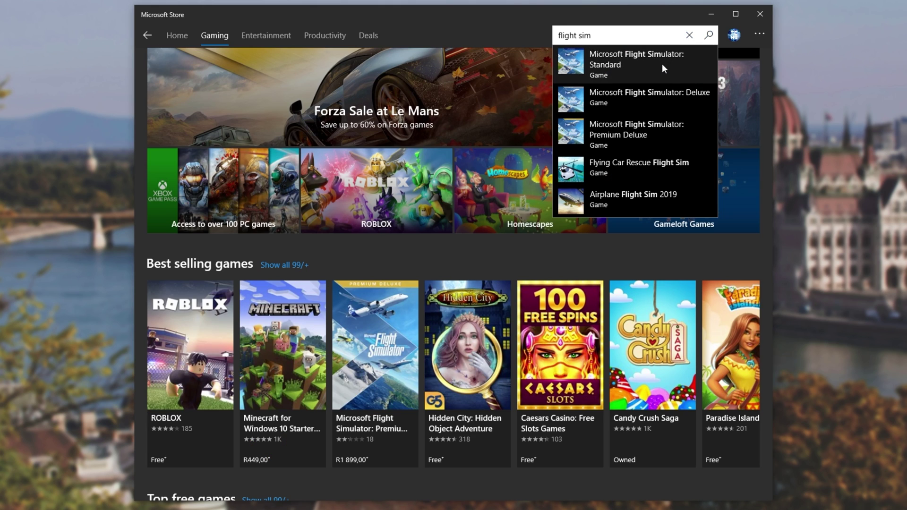
{"action": "left_click", "coordinate": [667, 91]}
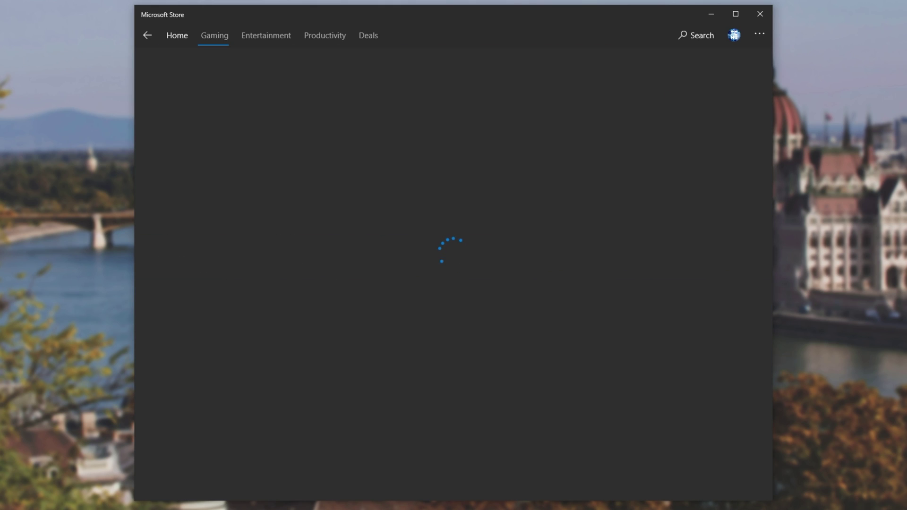
{"action": "left_click", "coordinate": [646, 163]}
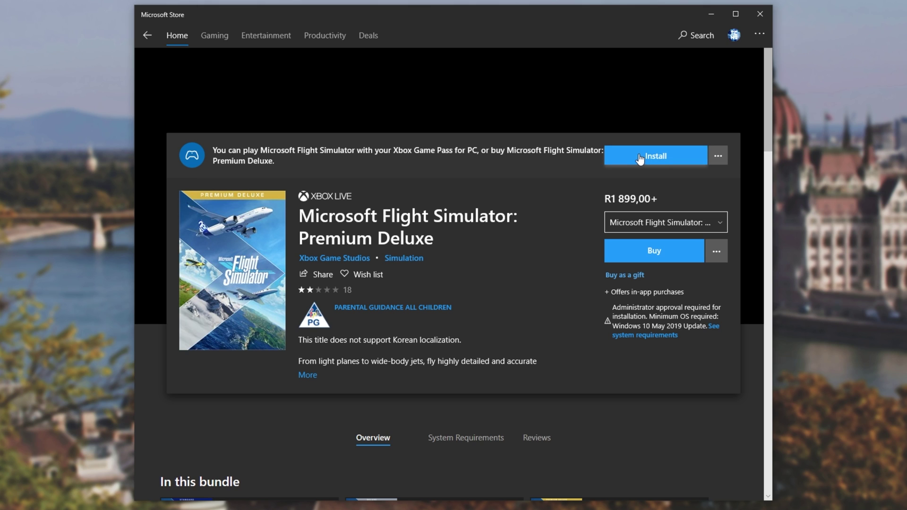
{"action": "left_click", "coordinate": [492, 279]}
{"action": "left_click", "coordinate": [434, 308]}
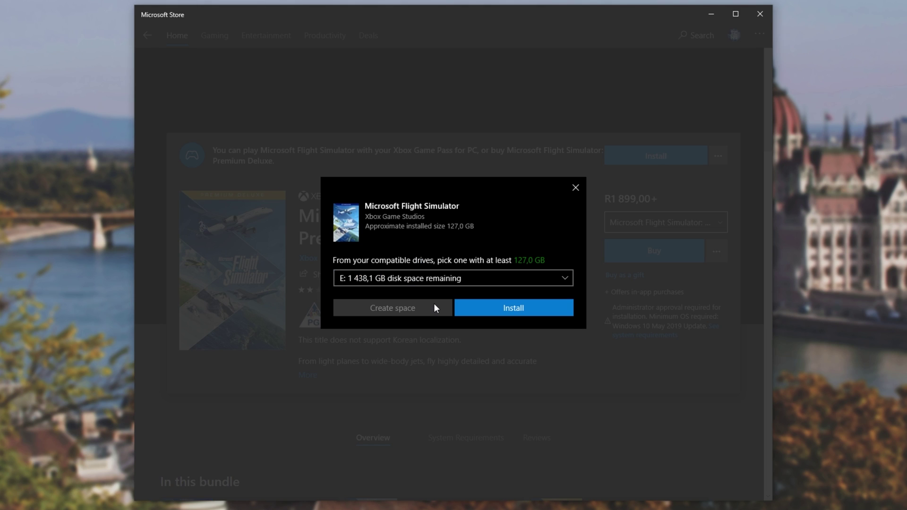
{"action": "left_click", "coordinate": [483, 305]}
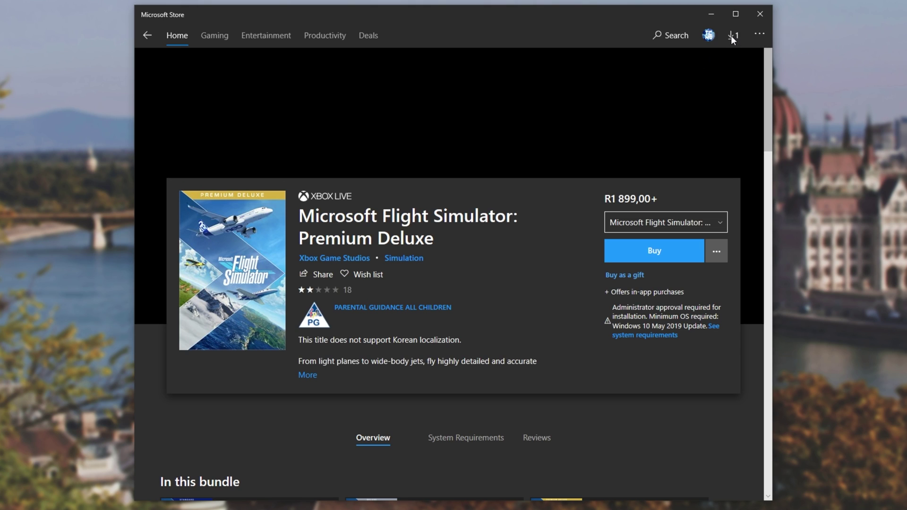
Step: Check the 0x80D03002 error details in the downloads list and dismiss them
{"action": "left_click", "coordinate": [730, 35]}
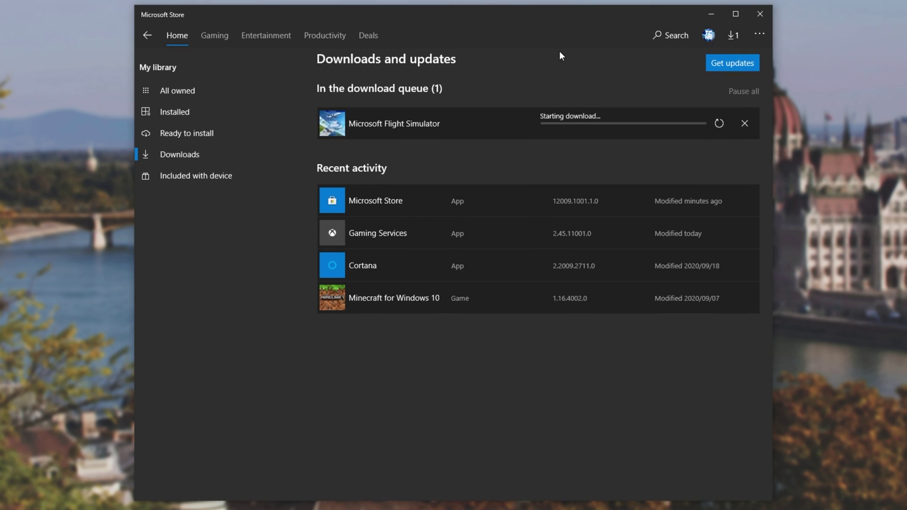
{"action": "left_click", "coordinate": [576, 117]}
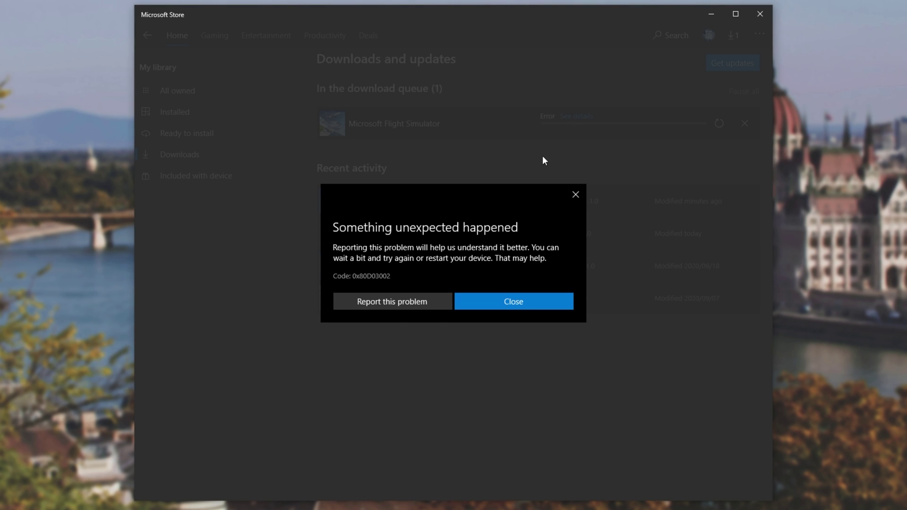
{"action": "left_click", "coordinate": [548, 302]}
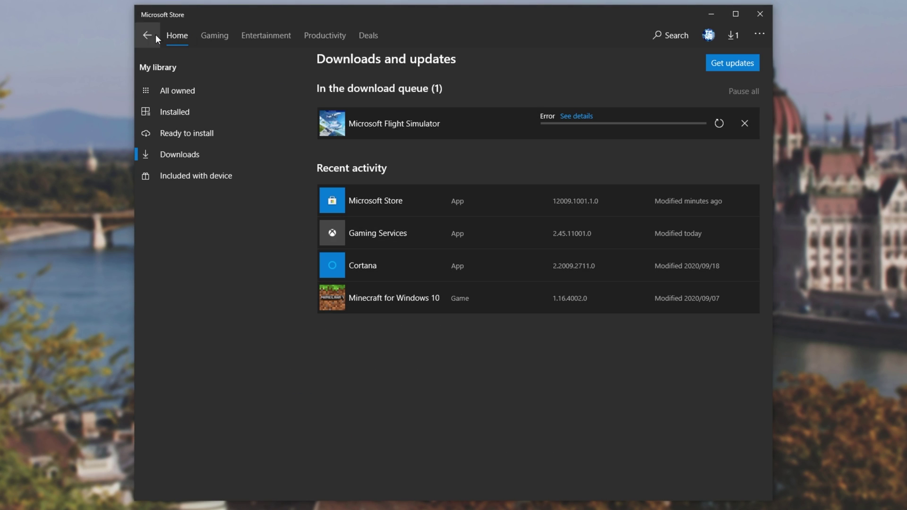
Step: From the Store home page, open the Xbox Game Pass for PC offer and download XboxInstaller.exe
{"action": "left_click", "coordinate": [178, 38]}
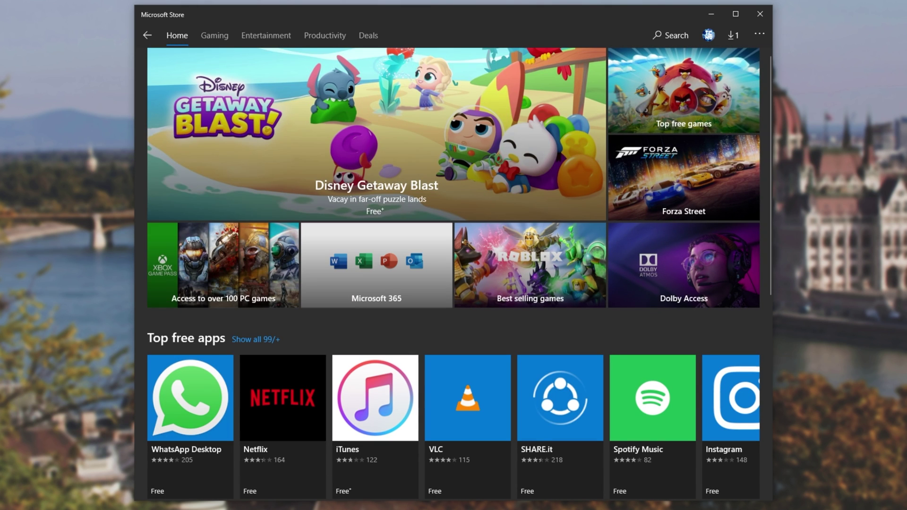
{"action": "left_click", "coordinate": [223, 264]}
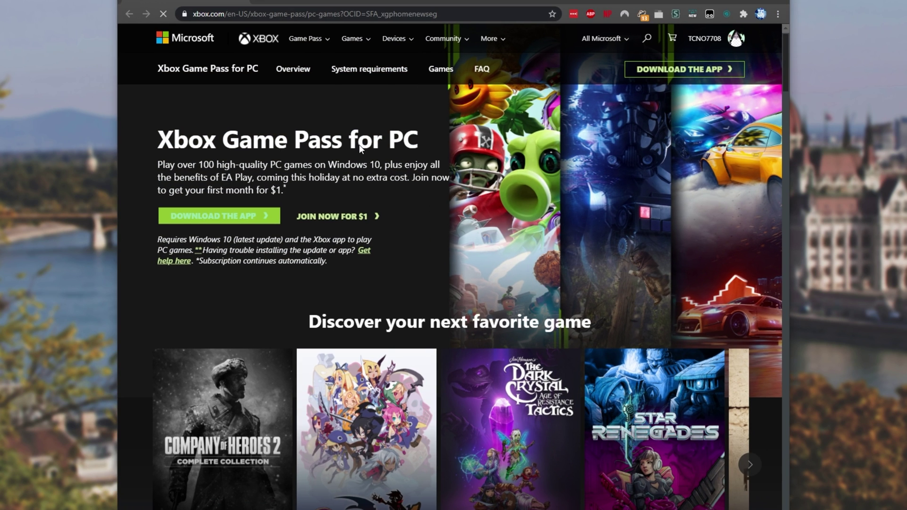
{"action": "left_click", "coordinate": [215, 216]}
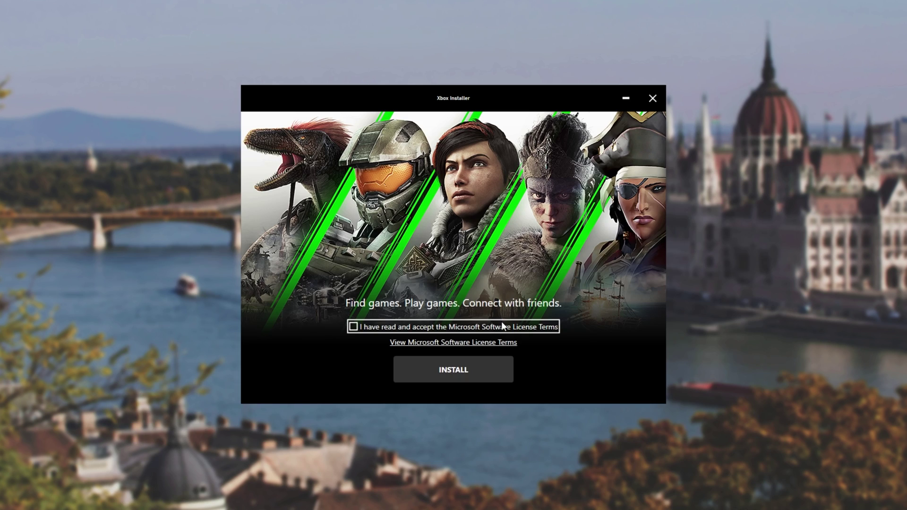
Step: Accept the Microsoft Software License Terms and install the Xbox app
{"action": "left_click", "coordinate": [500, 324]}
{"action": "left_click", "coordinate": [504, 371]}
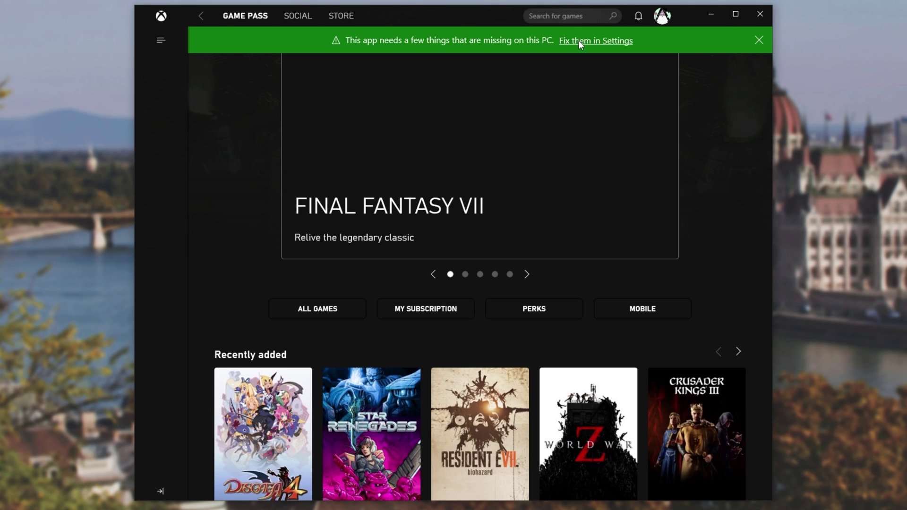
Step: Install the missing Feedback Hub and other components, make drive E: the default, and close Settings
{"action": "left_click", "coordinate": [582, 41]}
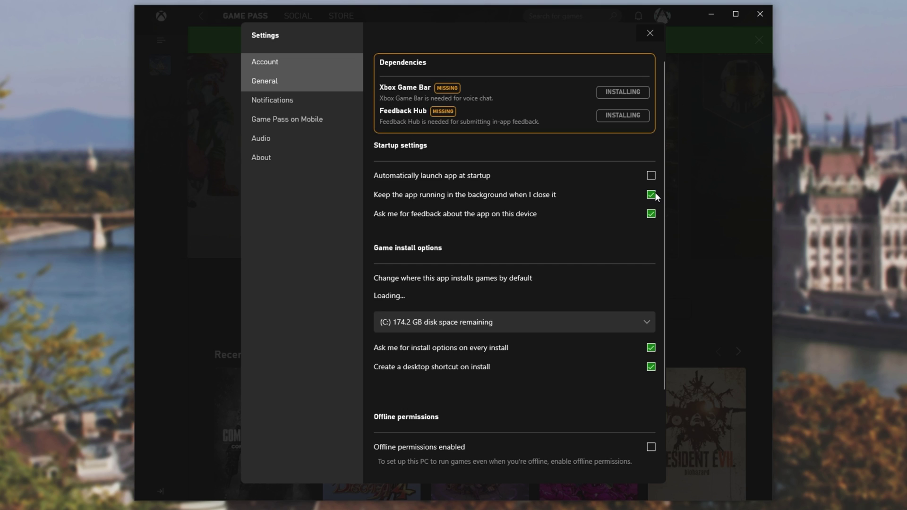
{"action": "left_click", "coordinate": [654, 192]}
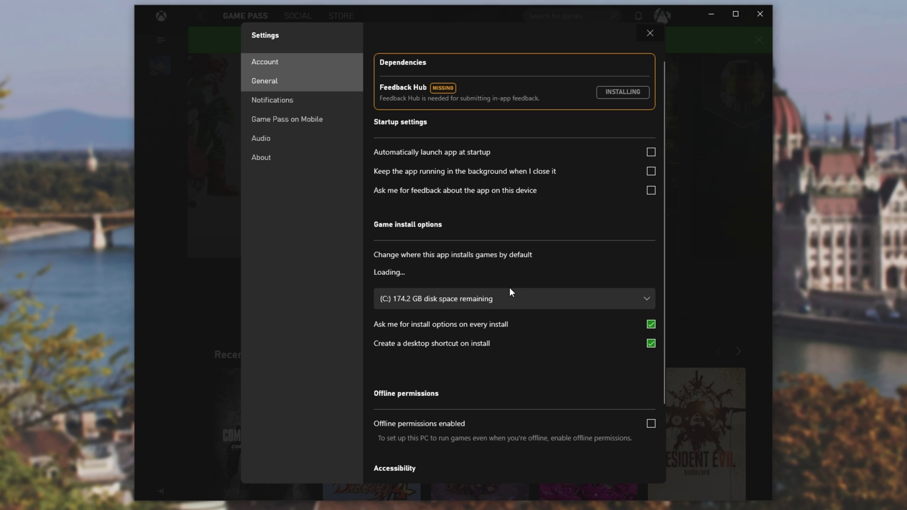
{"action": "left_click", "coordinate": [509, 290]}
{"action": "left_click", "coordinate": [493, 336]}
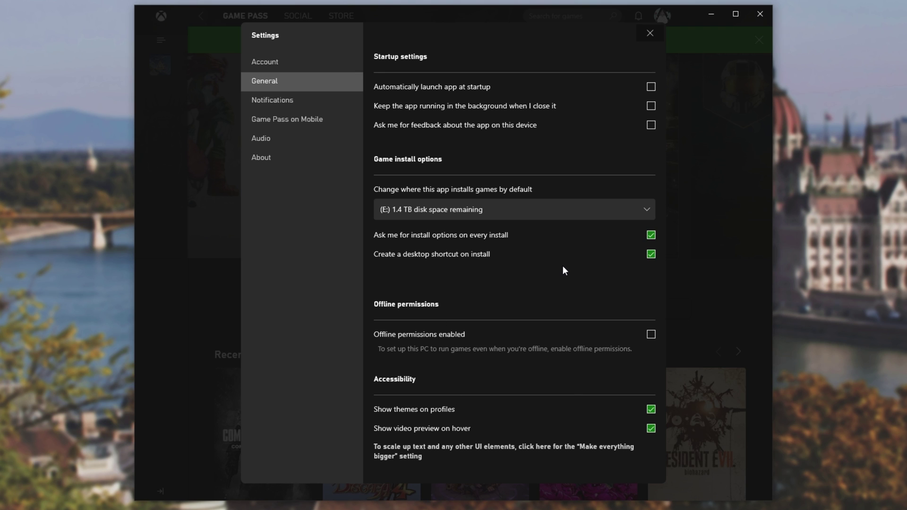
{"action": "left_click", "coordinate": [753, 37]}
{"action": "left_click", "coordinate": [756, 38]}
Step: Open Microsoft Flight Simulator in the Xbox app and review its download error details
{"action": "scroll", "coordinate": [691, 87], "scroll_direction": "down", "scroll_amount": 10}
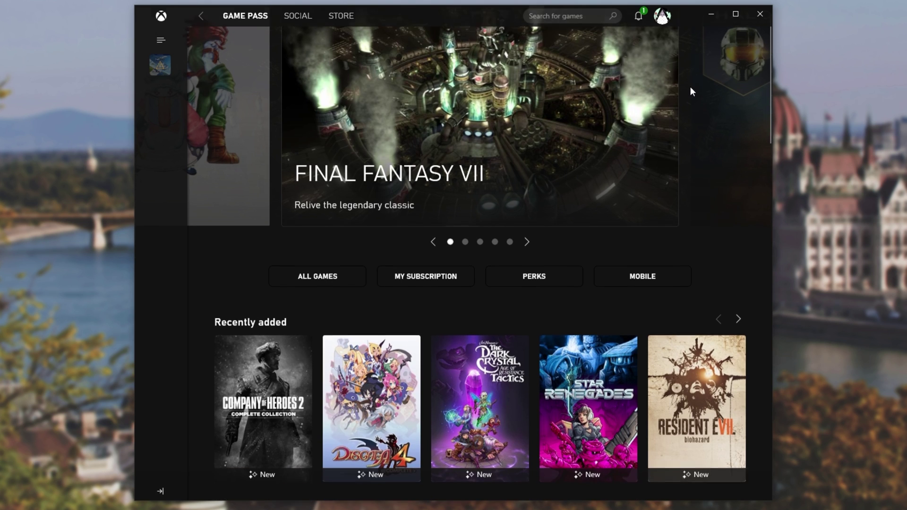
{"action": "scroll", "coordinate": [670, 115], "scroll_direction": "up", "scroll_amount": 6}
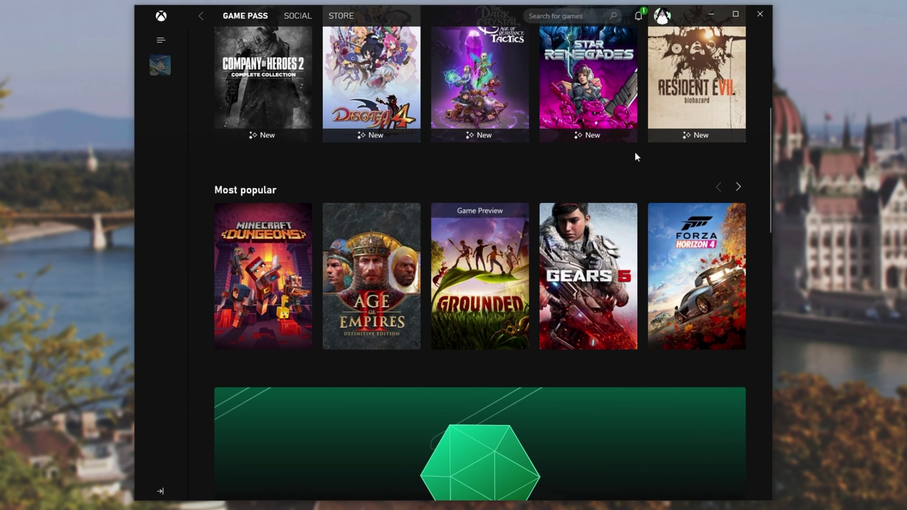
{"action": "scroll", "coordinate": [635, 152], "scroll_direction": "up", "scroll_amount": 6}
{"action": "left_click", "coordinate": [161, 71]}
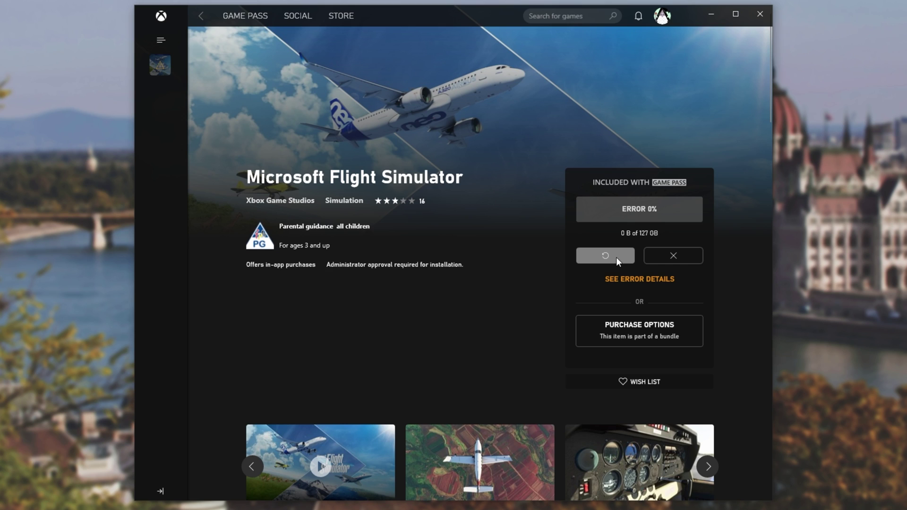
{"action": "left_click", "coordinate": [633, 279]}
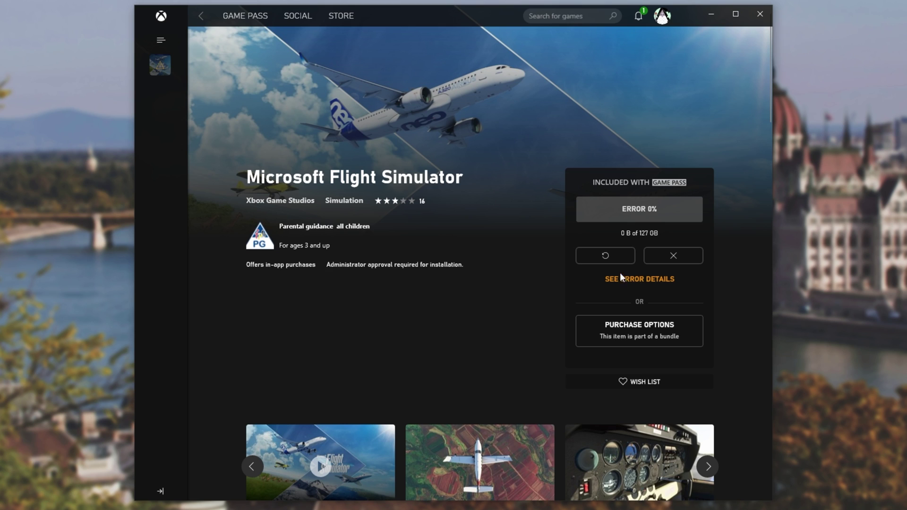
{"action": "left_click", "coordinate": [404, 308]}
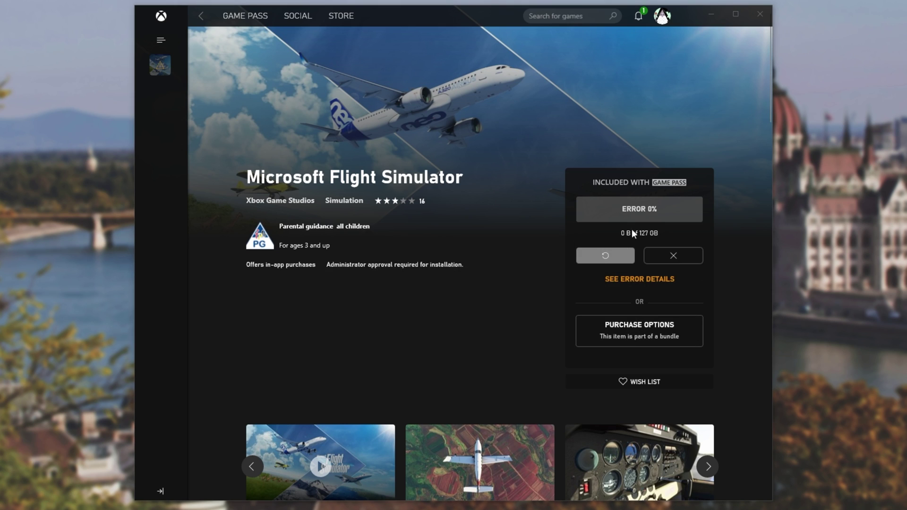
Step: Cancel the failed install and reinstall Flight Simulator to drive E:
{"action": "left_click", "coordinate": [674, 255]}
{"action": "left_click", "coordinate": [643, 307]}
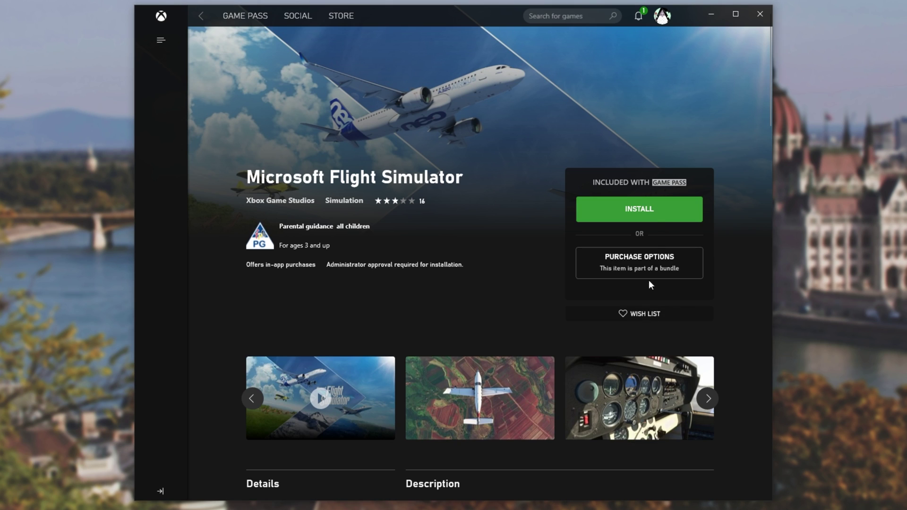
{"action": "left_click", "coordinate": [648, 212]}
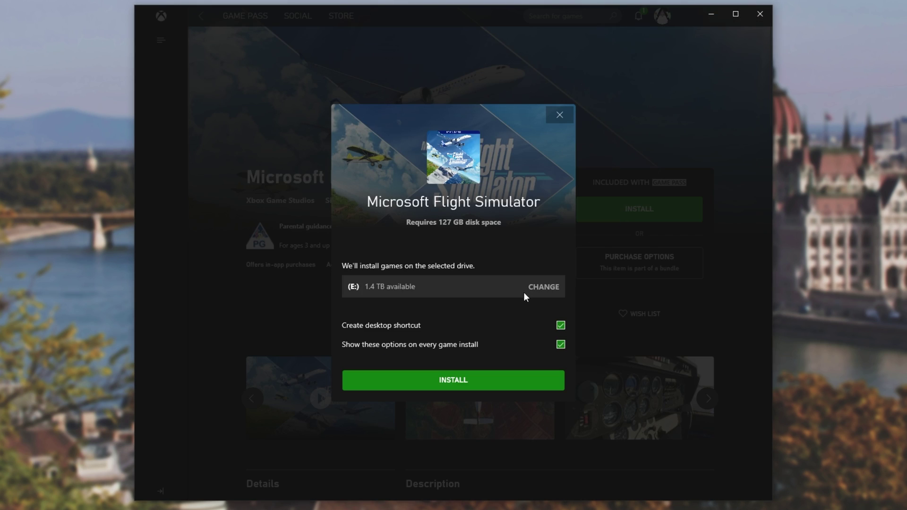
{"action": "left_click", "coordinate": [461, 378]}
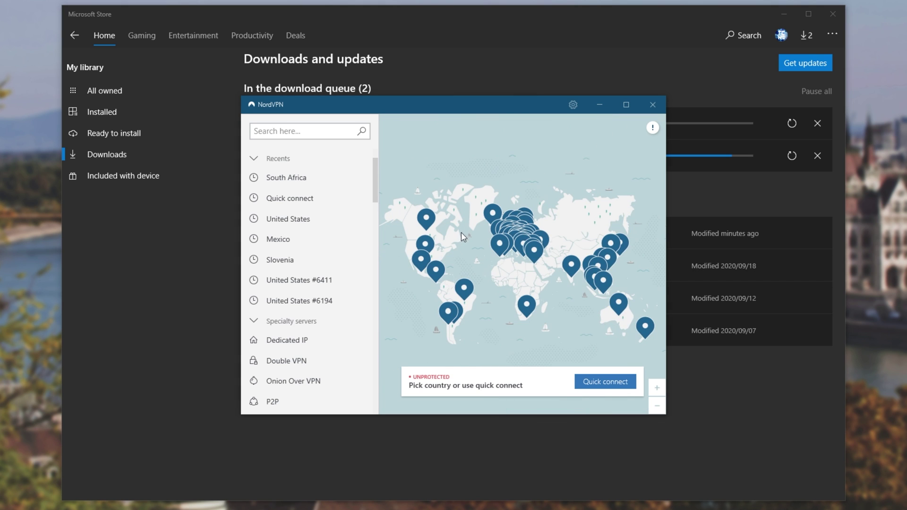
Step: Connect NordVPN to a United States server and retry the failed Microsoft Store downloads
{"action": "left_click_drag", "start_coordinate": [439, 270], "coordinate": [580, 284]}
{"action": "left_click", "coordinate": [535, 234]}
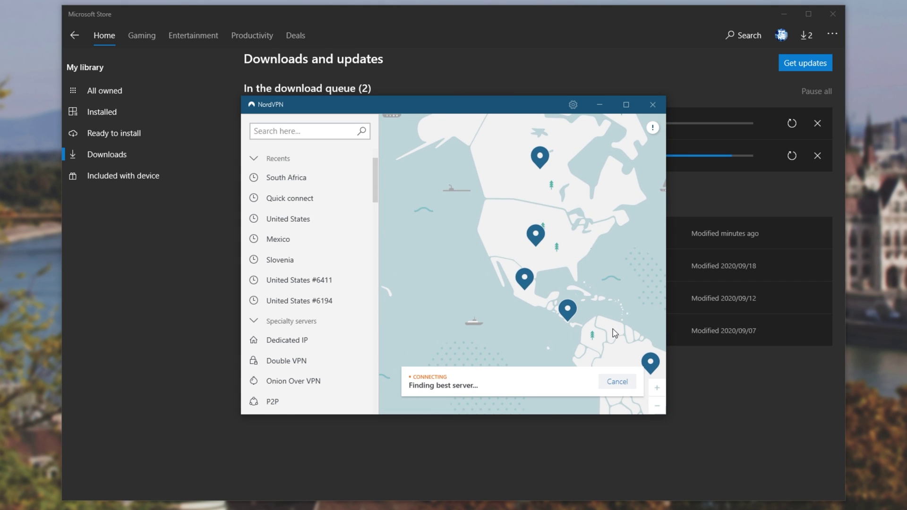
{"action": "left_click", "coordinate": [214, 333]}
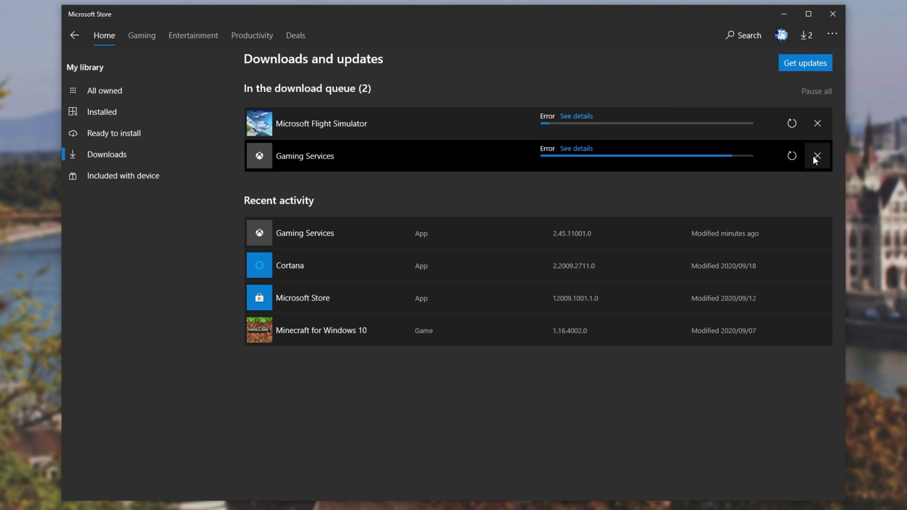
{"action": "left_click", "coordinate": [792, 124]}
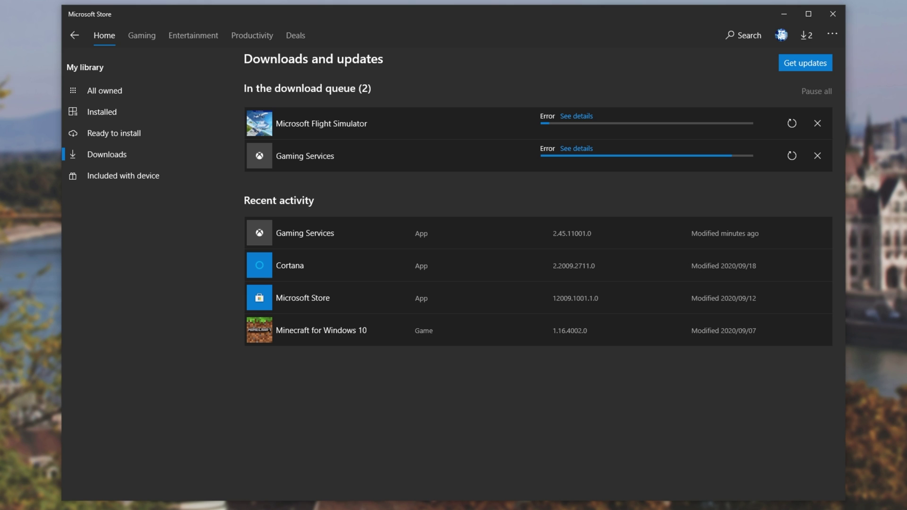
Step: Change the Windows country or region to United States, then close Settings and Microsoft Store
{"action": "key", "text": "super"}
{"action": "type", "text": "region"}
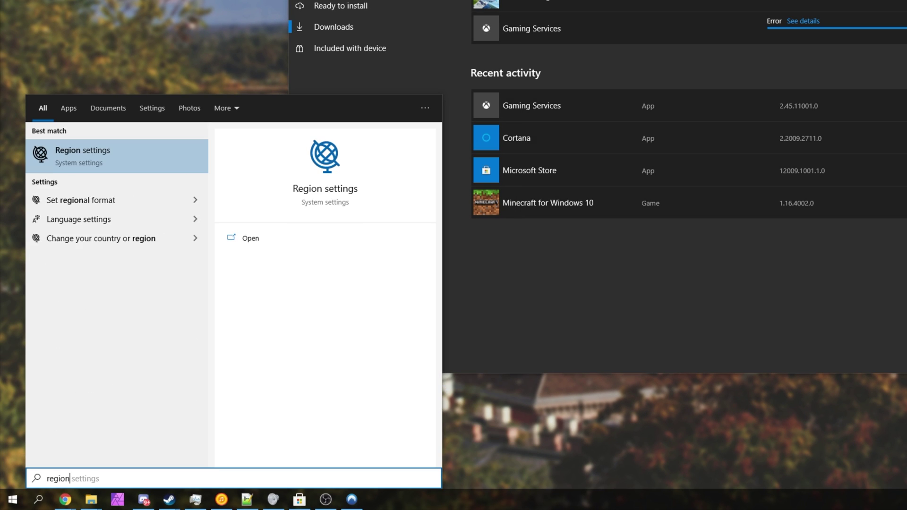
{"action": "key", "text": "Return"}
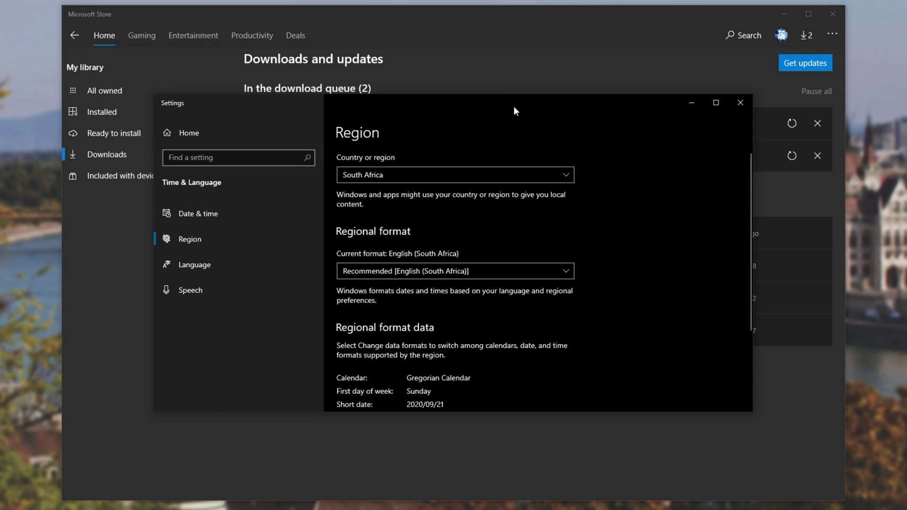
{"action": "left_click", "coordinate": [548, 177]}
{"action": "key", "text": "Escape"}
{"action": "left_click", "coordinate": [740, 102]}
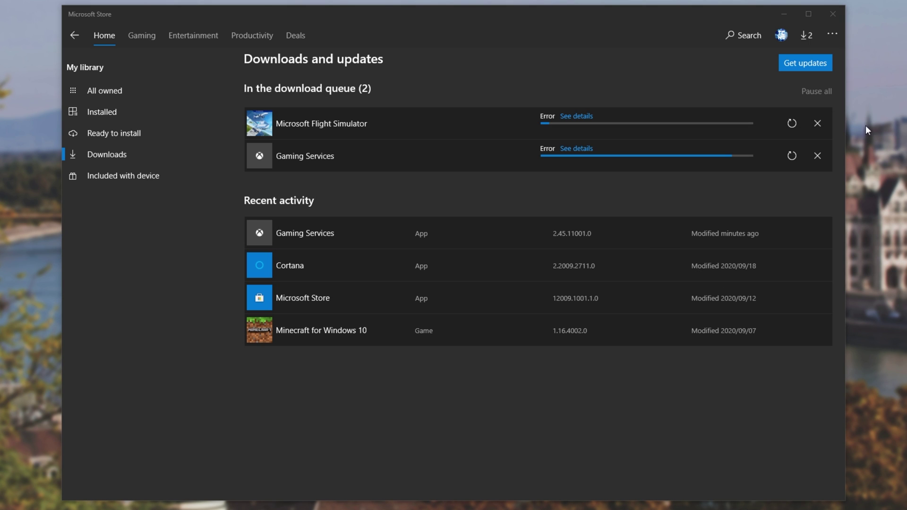
{"action": "left_click", "coordinate": [833, 14]}
Step: Relaunch Microsoft Store from the Start menu and open its more options menu
{"action": "key", "text": "super"}
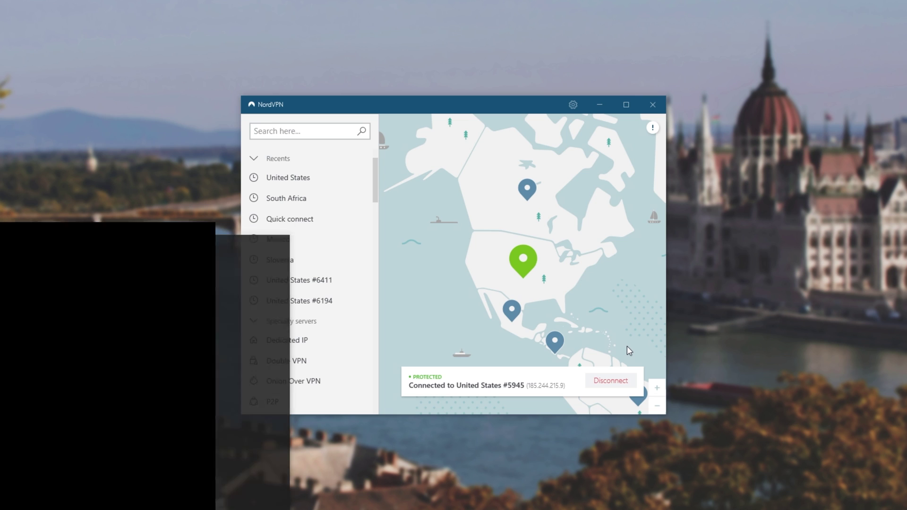
{"action": "key", "text": "Return"}
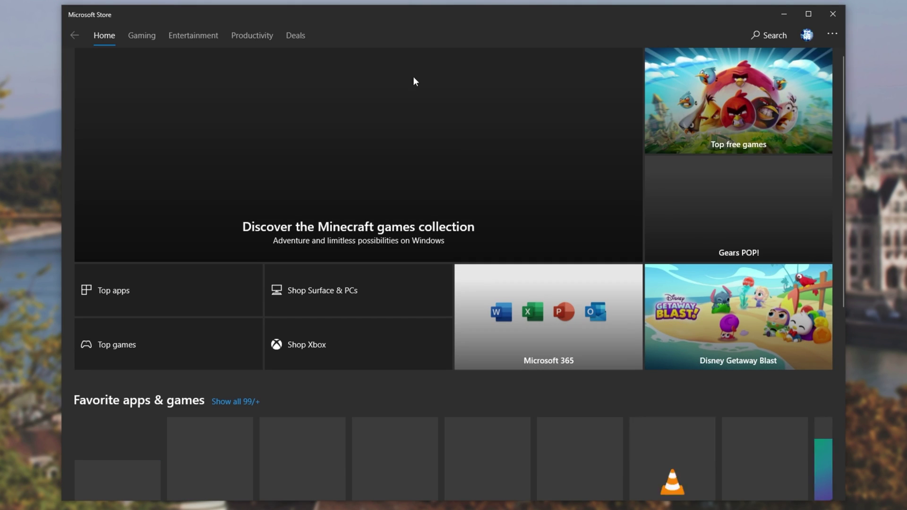
{"action": "left_click", "coordinate": [805, 36]}
{"action": "left_click", "coordinate": [824, 35]}
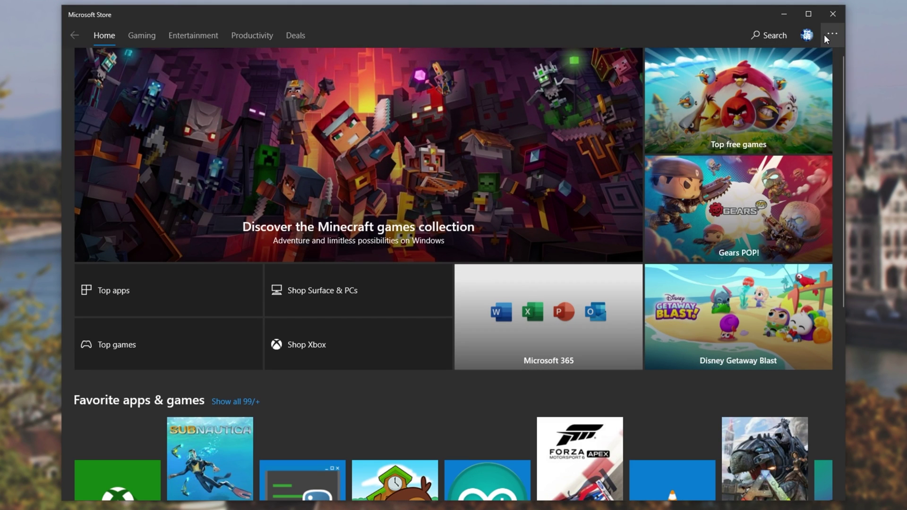
{"action": "left_click", "coordinate": [832, 34]}
Step: Retry the failed Flight Simulator and Gaming Services downloads in Downloads and updates and view the Gaming Services error details
{"action": "left_click", "coordinate": [808, 61]}
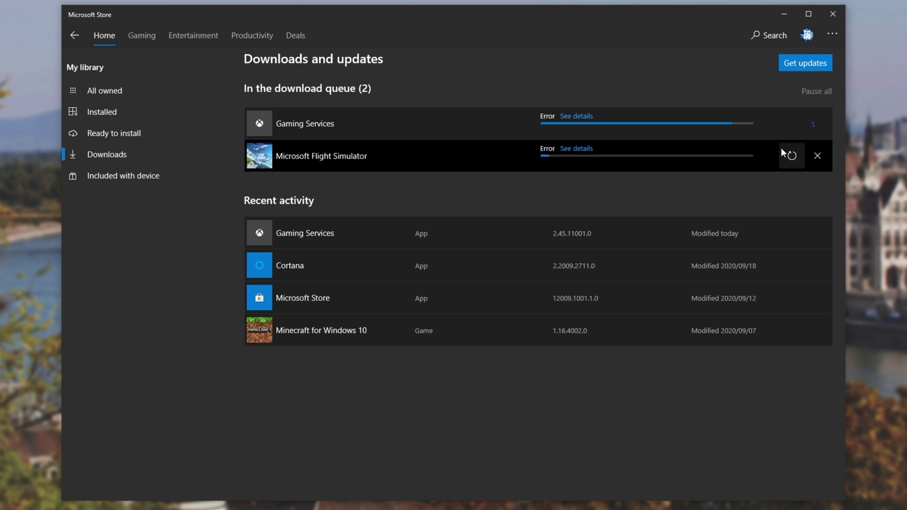
{"action": "left_click", "coordinate": [782, 148]}
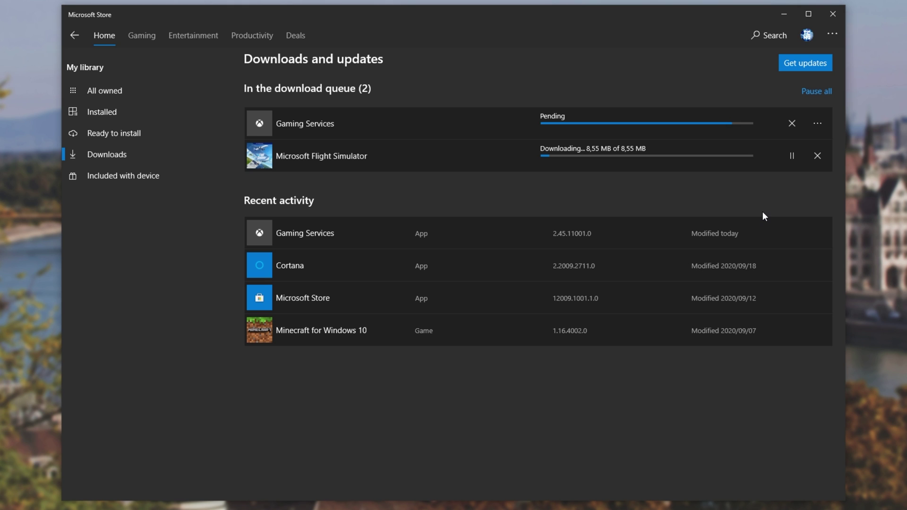
{"action": "left_click", "coordinate": [569, 117]}
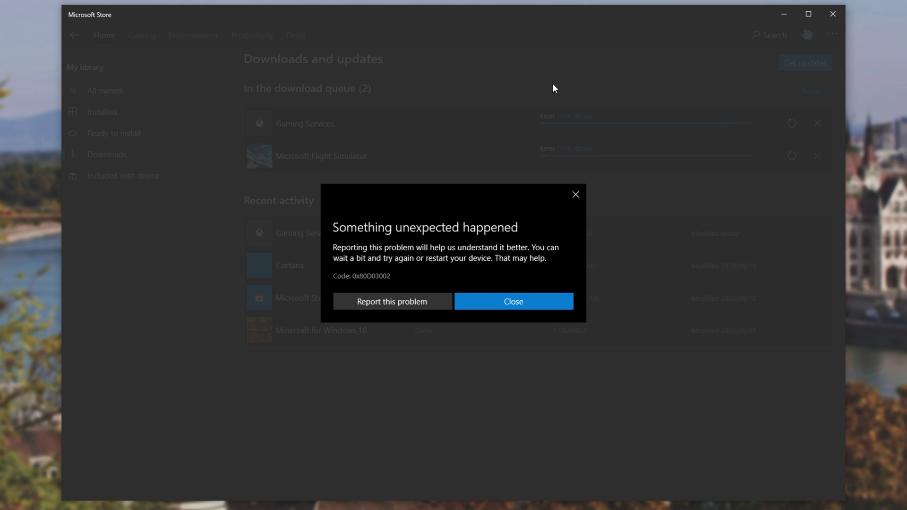